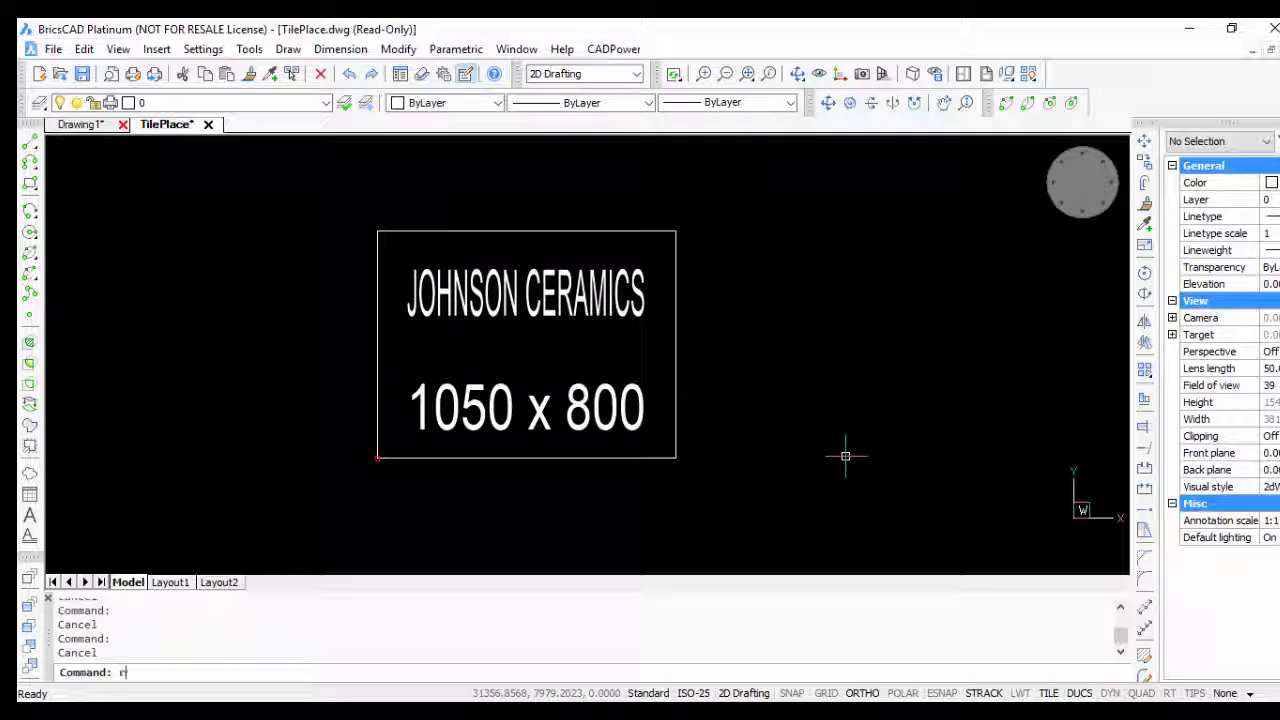
# Redraw the view to clear the red marker at the tile block's lower-left corner, leaving the block unselected
pyautogui.press('Return')
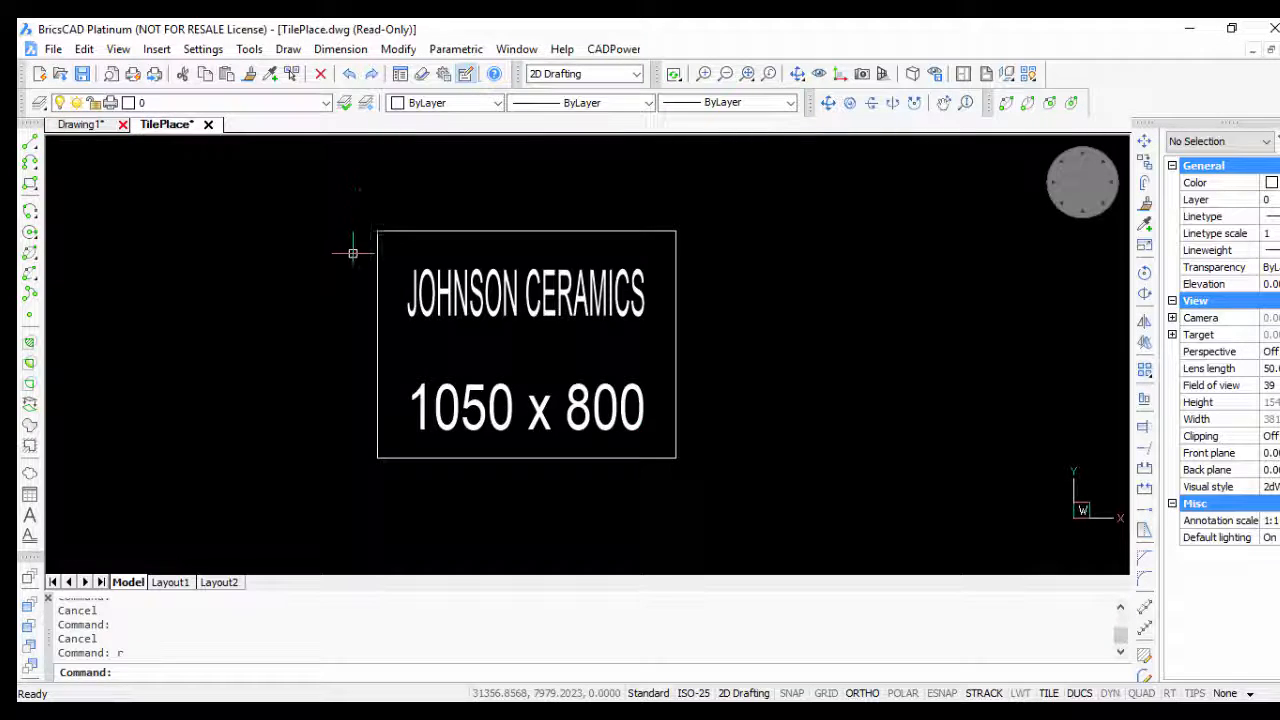
pyautogui.click(612, 300)
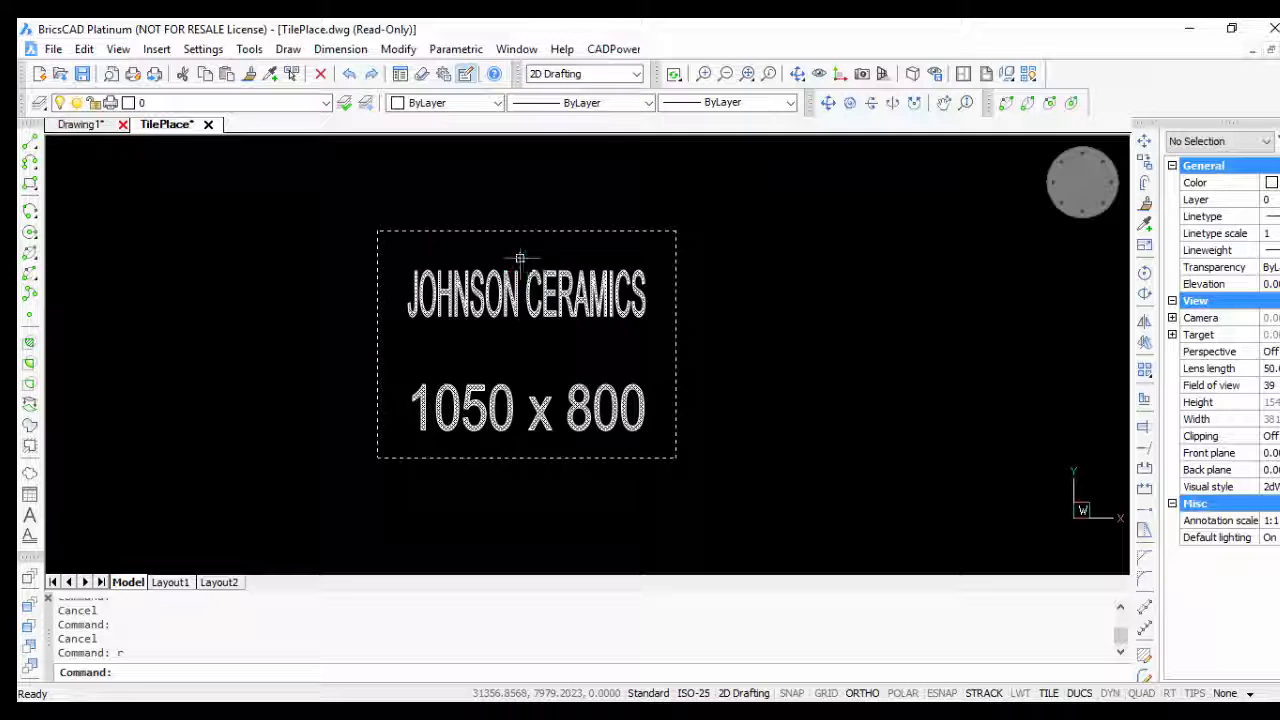
pyautogui.press('Escape')
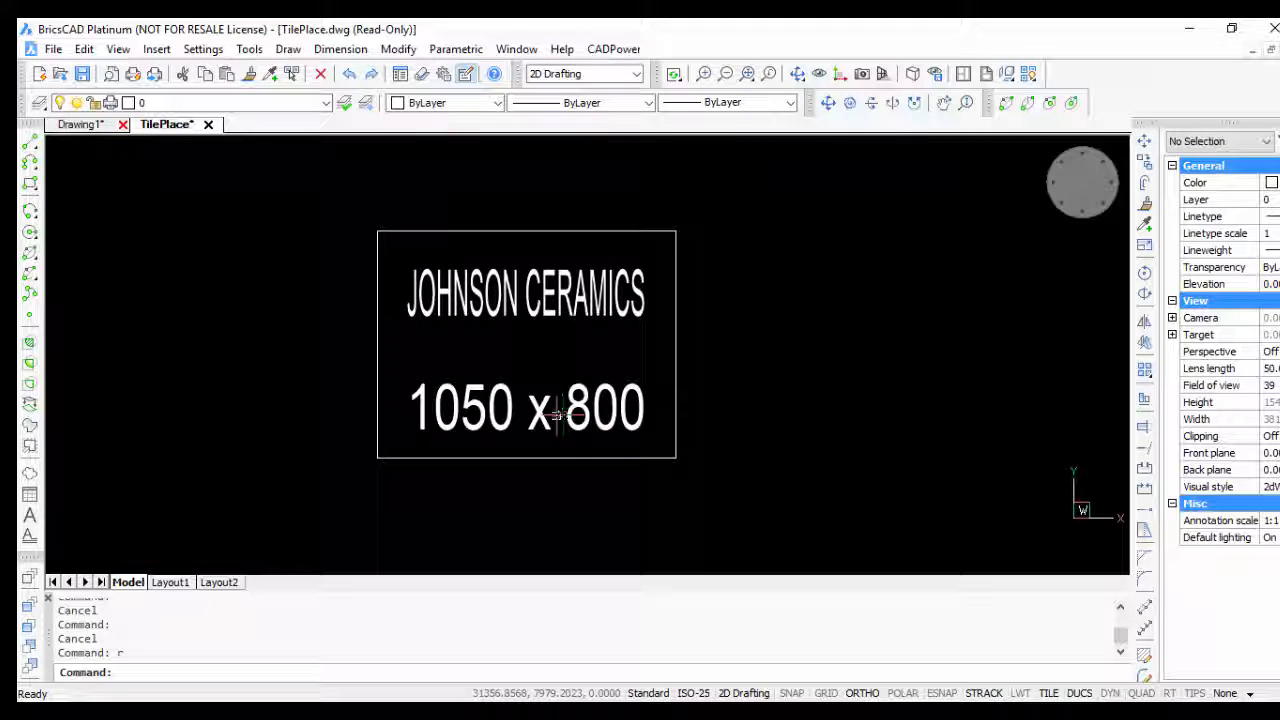
# Start the CADPower Interactive XY Scale Editor on the JOHNSON CERAMICS tile block, with SIZE as the attribute to update
pyautogui.click(620, 50)
pyautogui.moveTo(632, 250)
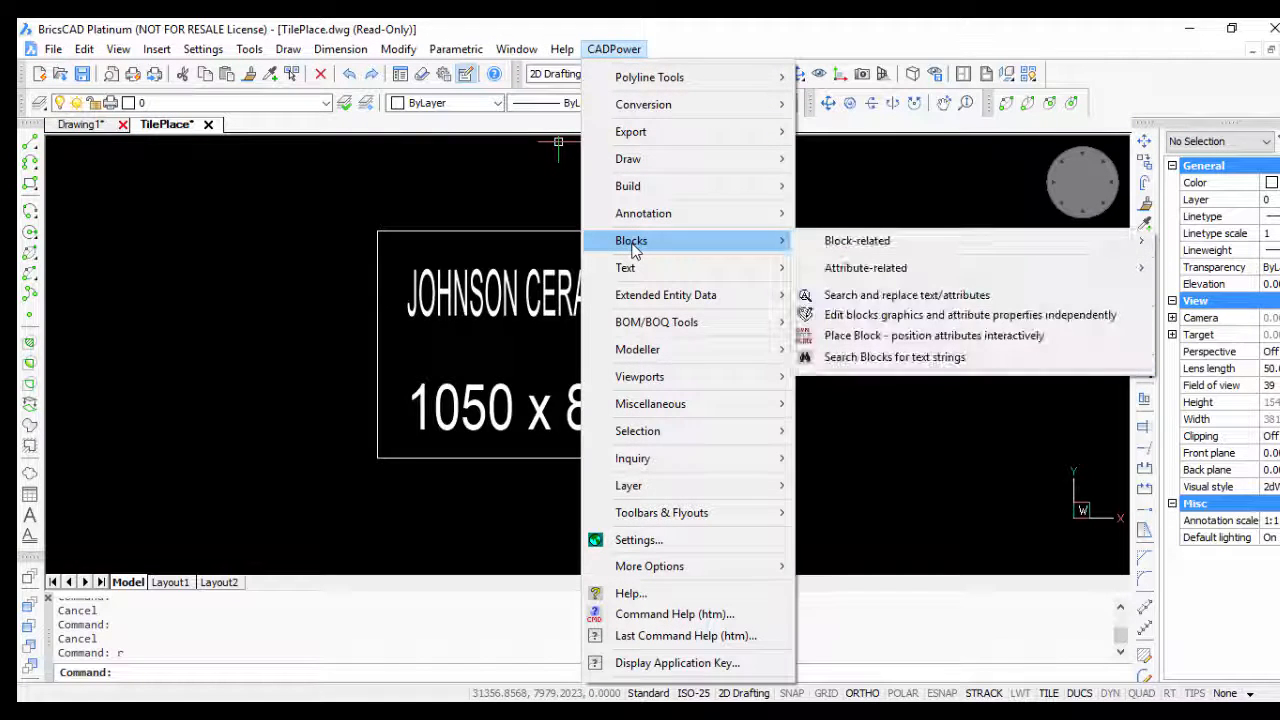
pyautogui.moveTo(840, 246)
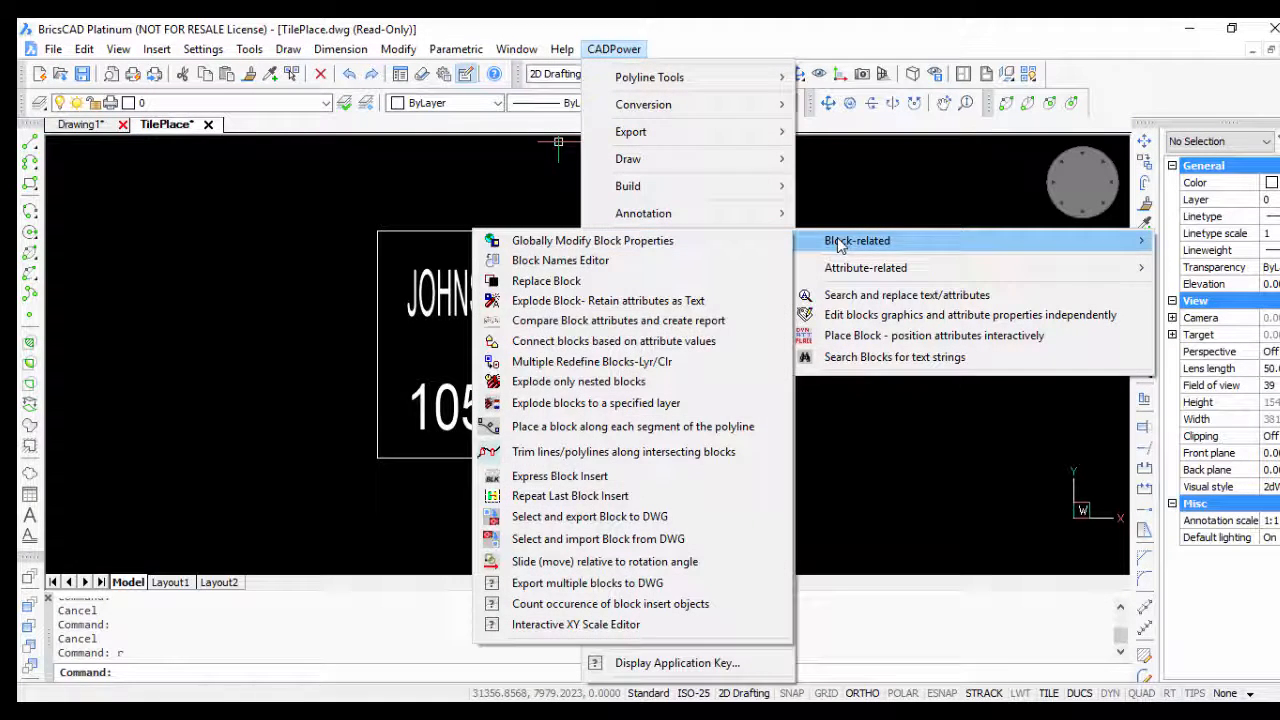
pyautogui.click(575, 626)
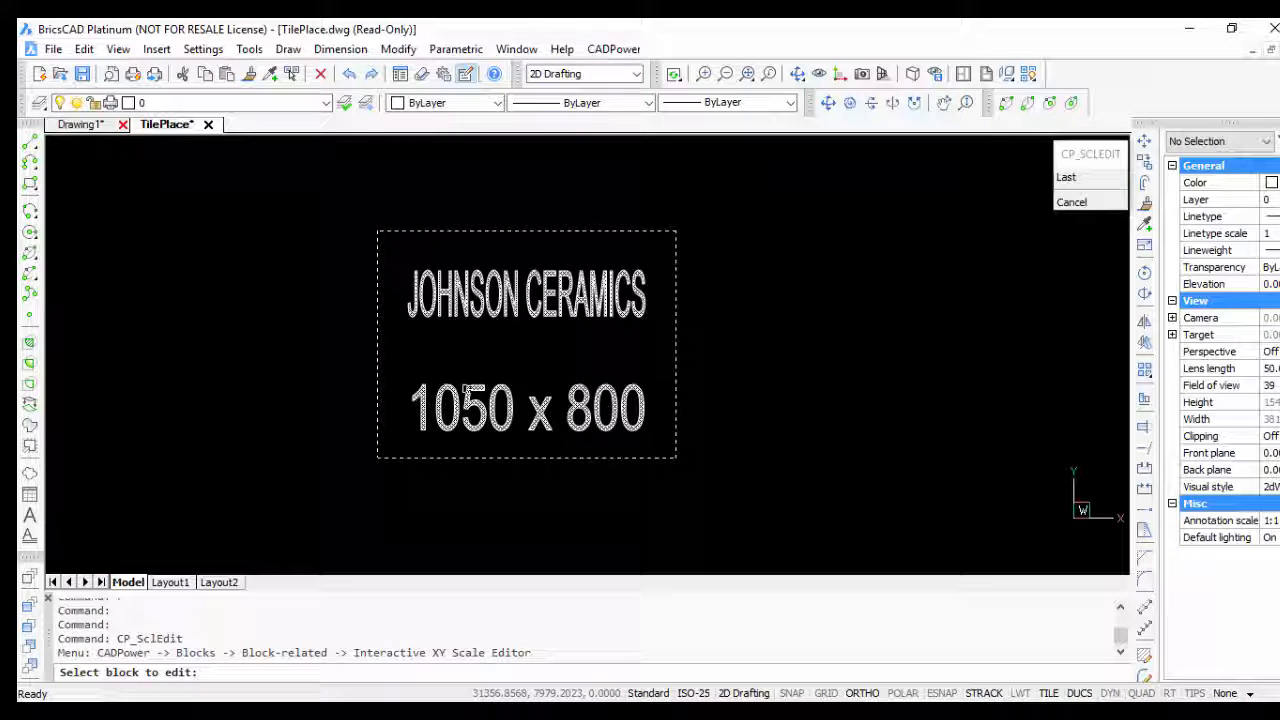
pyautogui.click(466, 389)
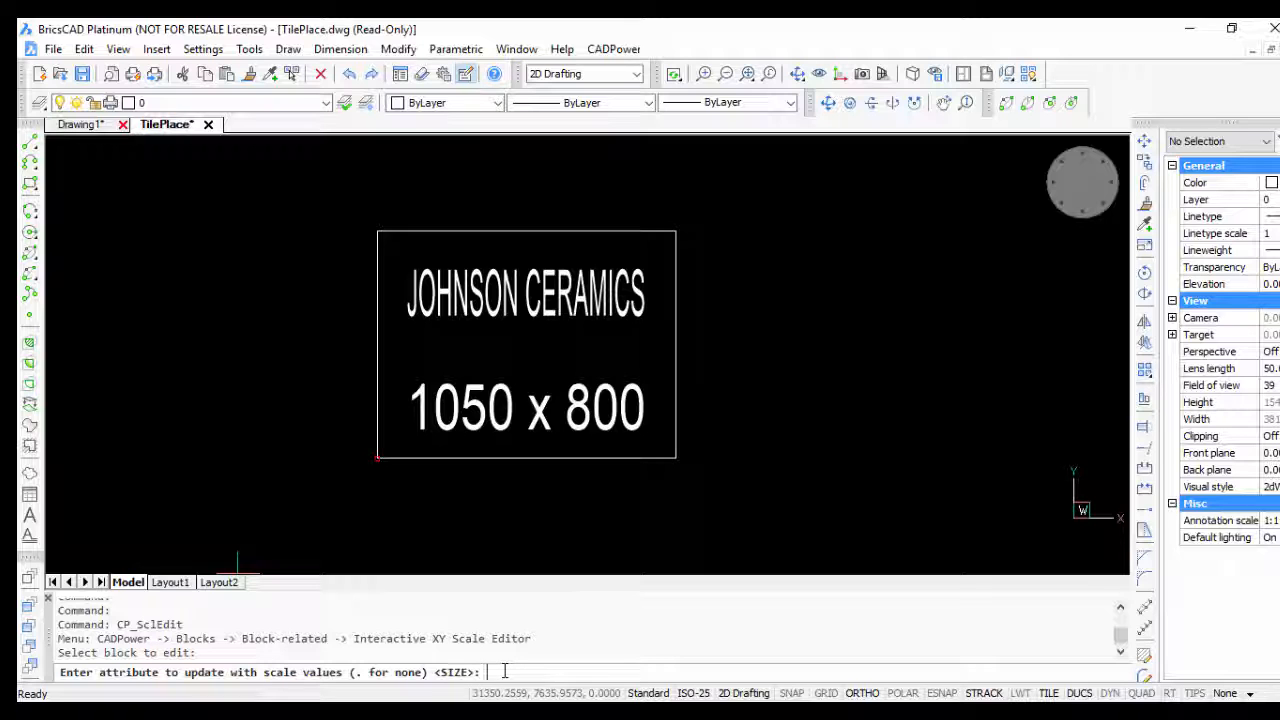
pyautogui.write('ZE')
pyautogui.press('Return')
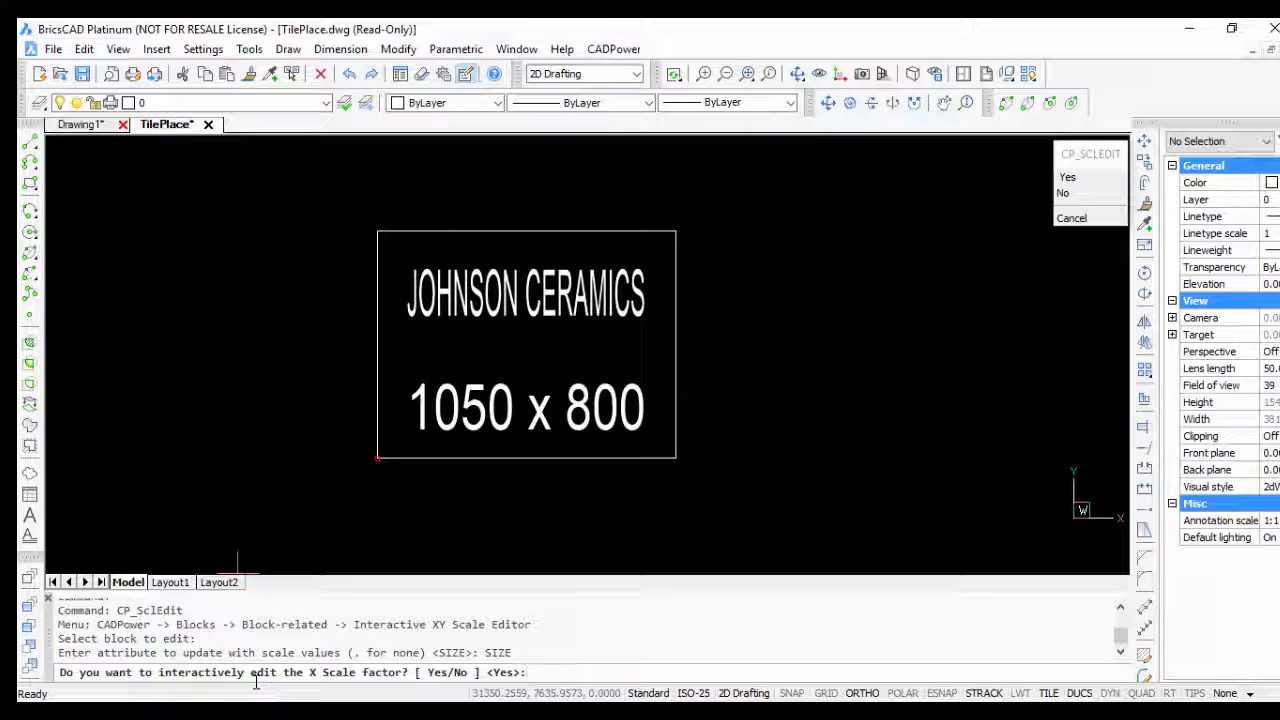
# Choose to edit the X scale interactively with an increment of -1 and the block's insertion point as anchor
pyautogui.press('Return')
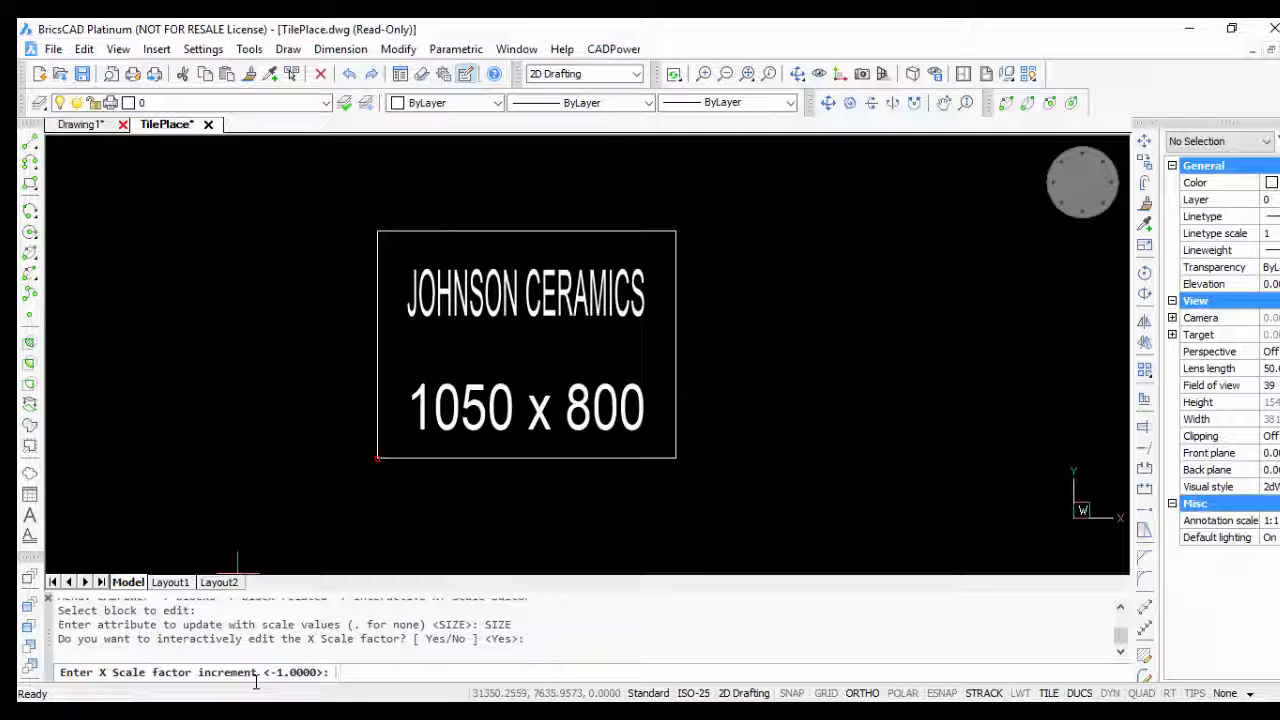
pyautogui.press('Return')
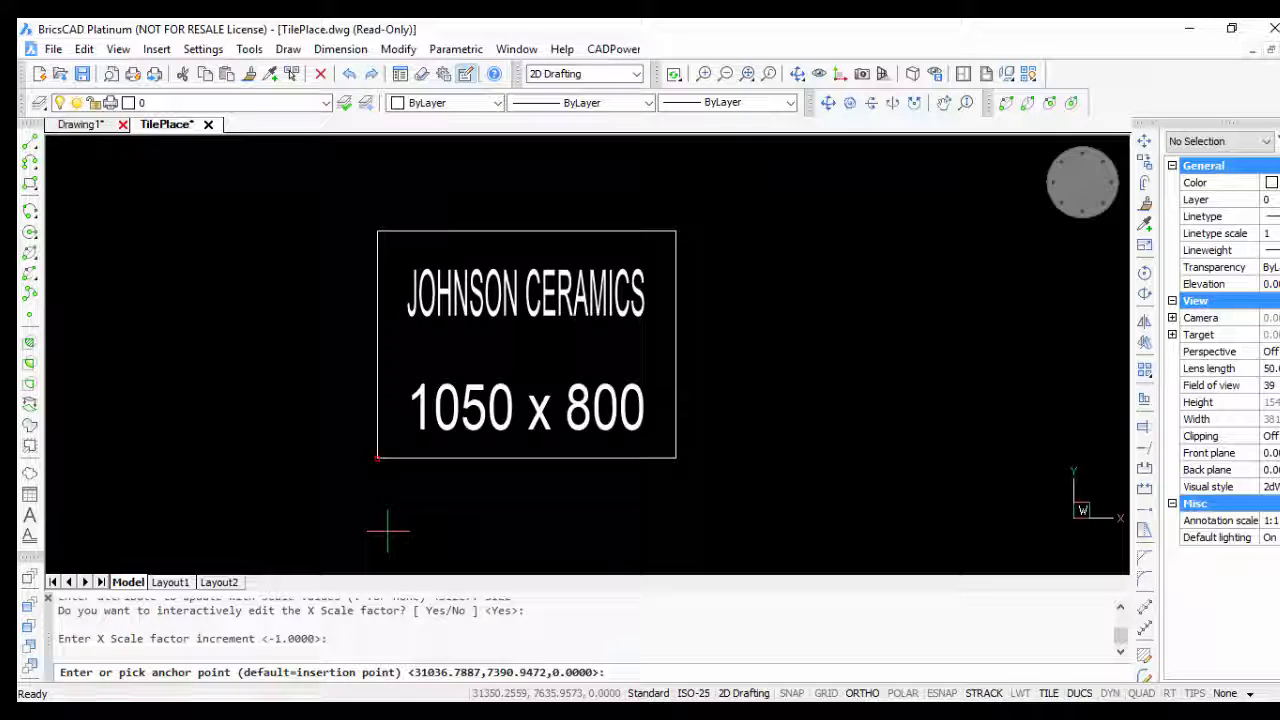
pyautogui.press('Return')
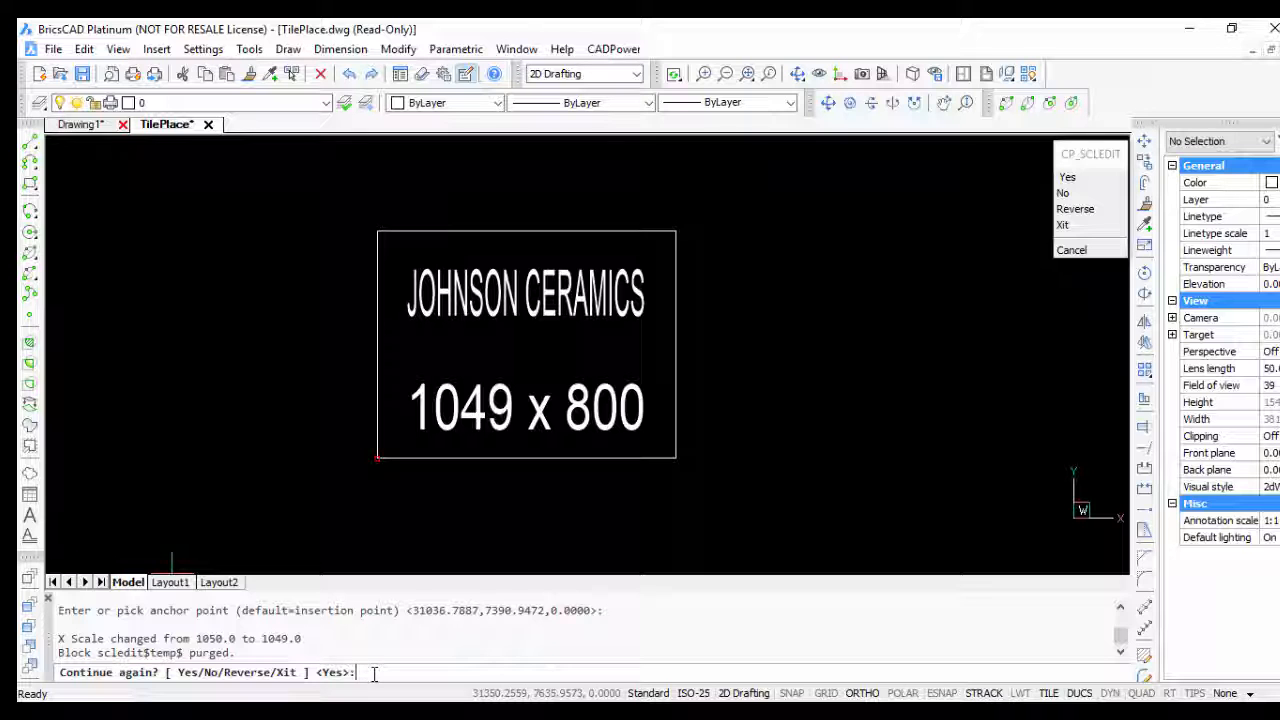
# Keep reducing the tile block's X scale one unit at a time until it reaches 900
pyautogui.press('Return')
pyautogui.press('Return')
pyautogui.press('Return')
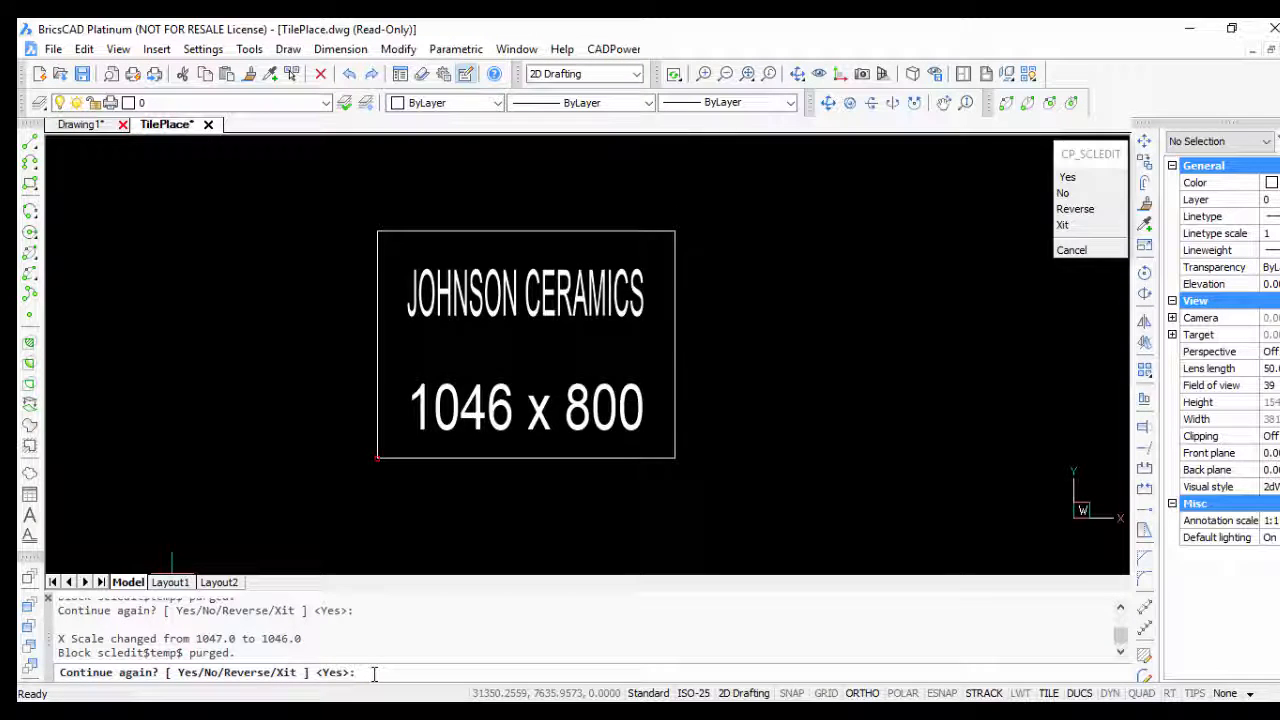
pyautogui.press('Return')
pyautogui.press('Return')
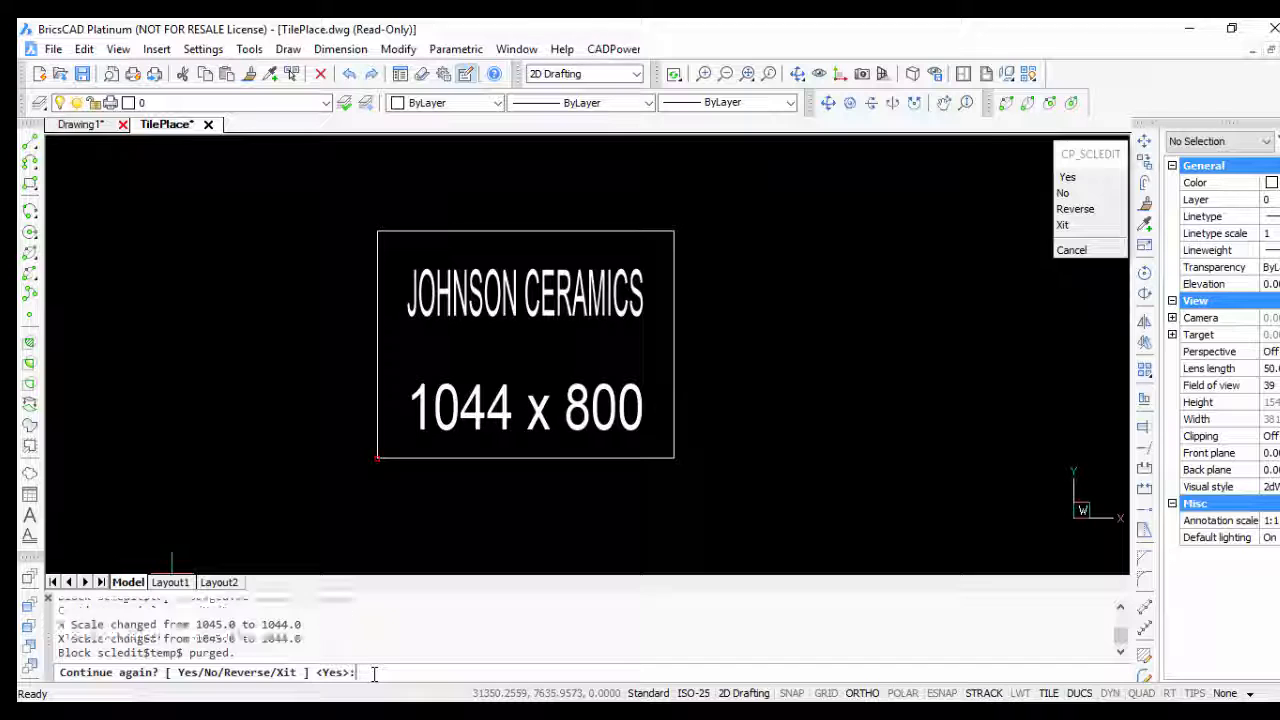
pyautogui.press('Return')
pyautogui.press('Return')
pyautogui.press('Return')
pyautogui.press('Return')
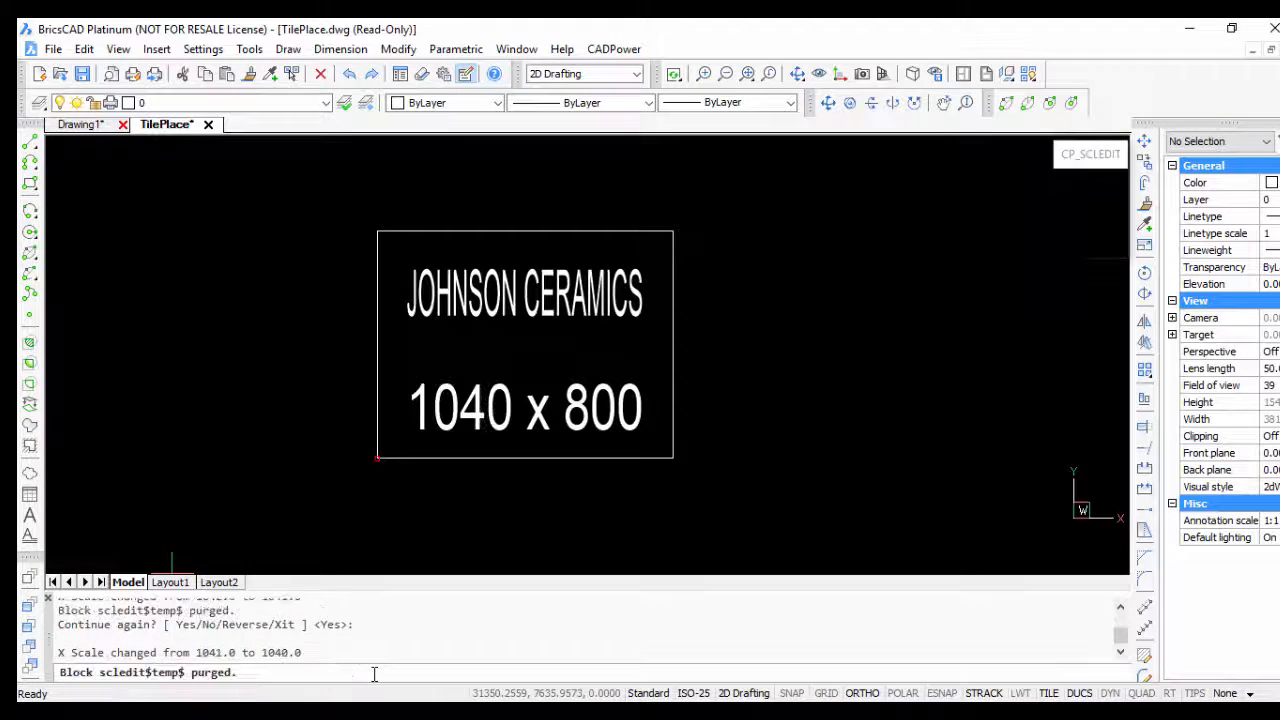
pyautogui.press('Return')
pyautogui.press('Return')
pyautogui.press('Return')
pyautogui.press('Return')
pyautogui.press('Return')
pyautogui.press('Return')
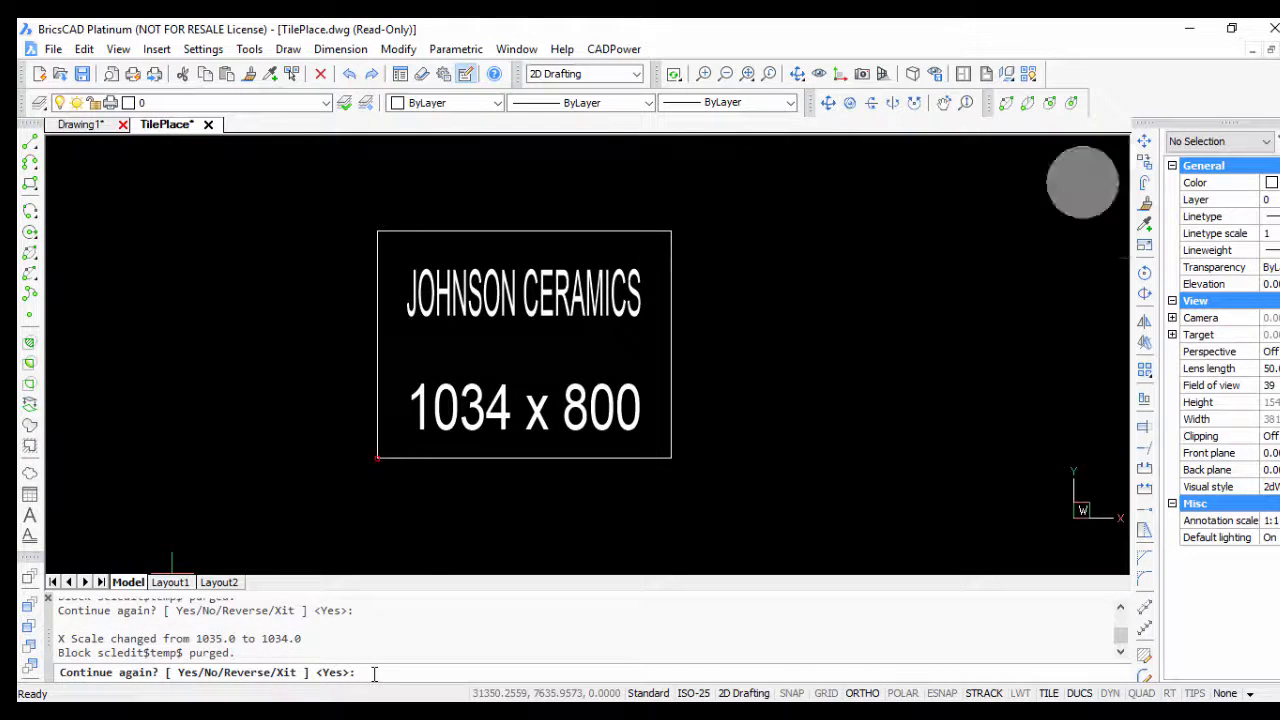
pyautogui.press('Return')
pyautogui.press('Return')
pyautogui.press('Return')
pyautogui.press('Return')
pyautogui.press('Return')
pyautogui.press('Return')
pyautogui.press('Return')
pyautogui.press('Return')
pyautogui.press('Return')
pyautogui.press('Return')
pyautogui.press('Return')
pyautogui.press('Return')
pyautogui.press('Return')
pyautogui.press('Return')
pyautogui.press('Return')
pyautogui.press('Return')
pyautogui.press('Return')
pyautogui.press('Return')
pyautogui.press('Return')
pyautogui.press('Return')
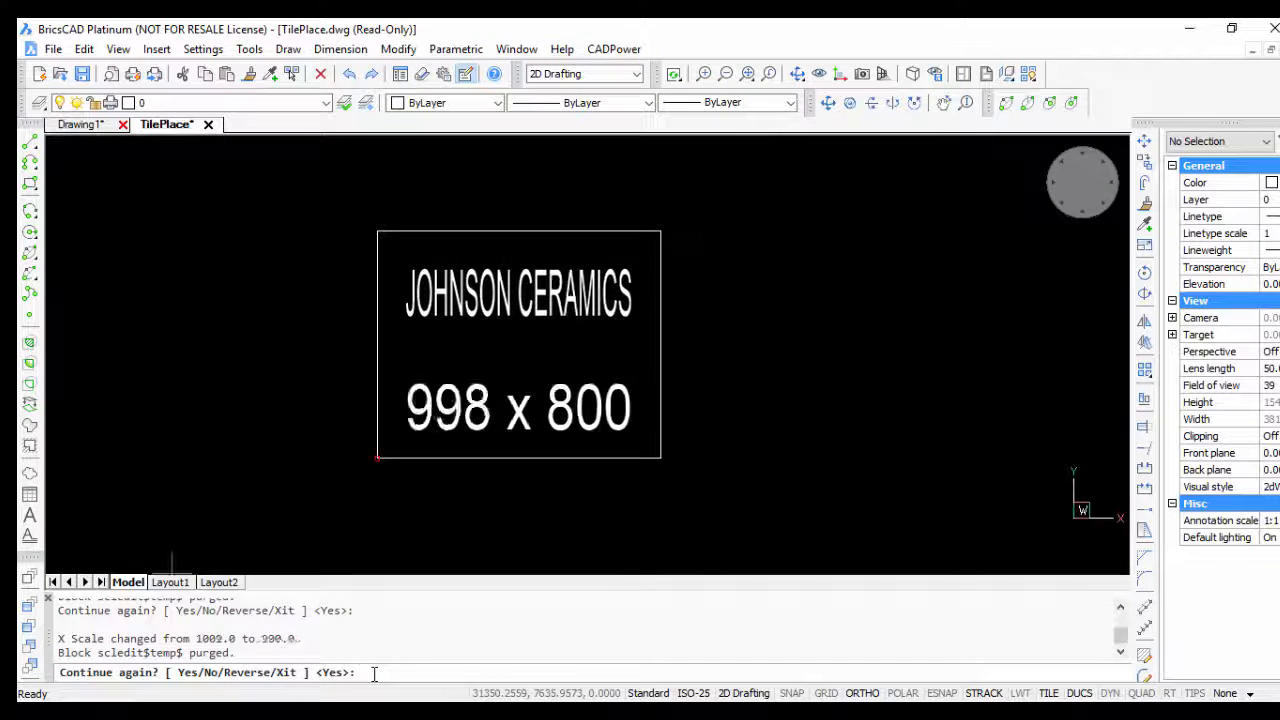
pyautogui.press('Return')
pyautogui.press('Return')
pyautogui.press('Return')
pyautogui.press('Return')
pyautogui.press('Return')
pyautogui.press('Return')
pyautogui.press('Return')
pyautogui.press('Return')
pyautogui.press('Return')
pyautogui.press('Return')
pyautogui.press('Return')
pyautogui.press('Return')
pyautogui.press('Return')
pyautogui.press('Return')
pyautogui.press('Return')
pyautogui.press('Return')
pyautogui.press('Return')
pyautogui.press('Return')
pyautogui.press('Return')
pyautogui.press('Return')
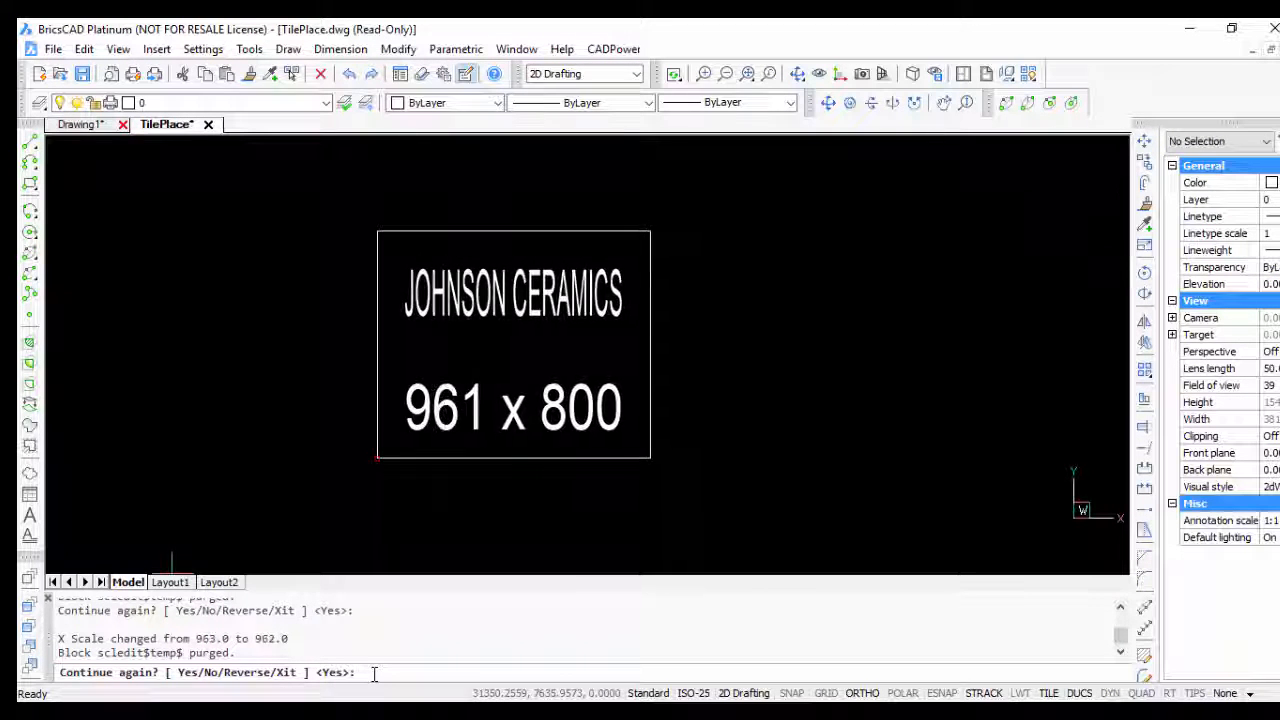
pyautogui.press('Return')
pyautogui.press('Return')
pyautogui.press('Return')
pyautogui.press('Return')
pyautogui.press('Return')
pyautogui.press('Return')
pyautogui.press('Return')
pyautogui.press('Return')
pyautogui.press('Return')
pyautogui.press('Return')
pyautogui.press('Return')
pyautogui.press('Return')
pyautogui.press('Return')
pyautogui.press('Return')
pyautogui.press('Return')
pyautogui.press('Return')
pyautogui.press('Return')
pyautogui.press('Return')
pyautogui.press('Return')
pyautogui.press('Return')
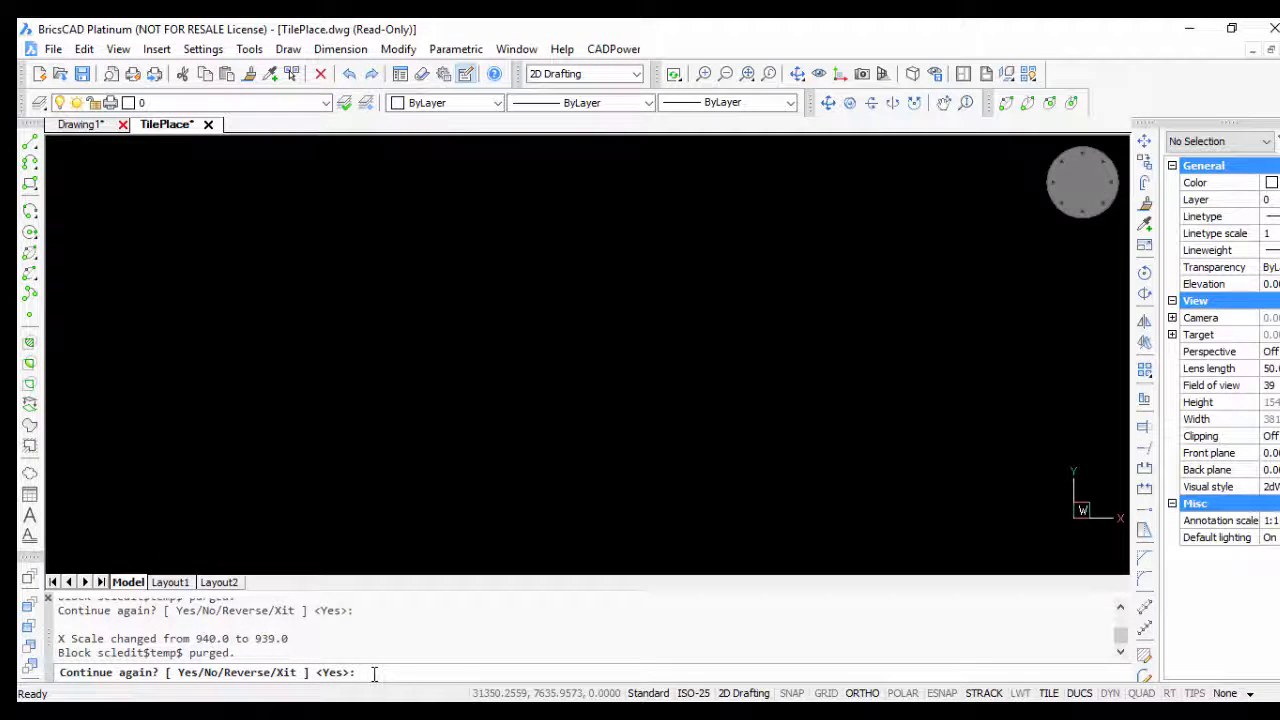
pyautogui.press('Return')
pyautogui.press('Return')
pyautogui.press('Return')
pyautogui.press('Return')
pyautogui.press('Return')
pyautogui.press('Return')
pyautogui.press('Return')
pyautogui.press('Return')
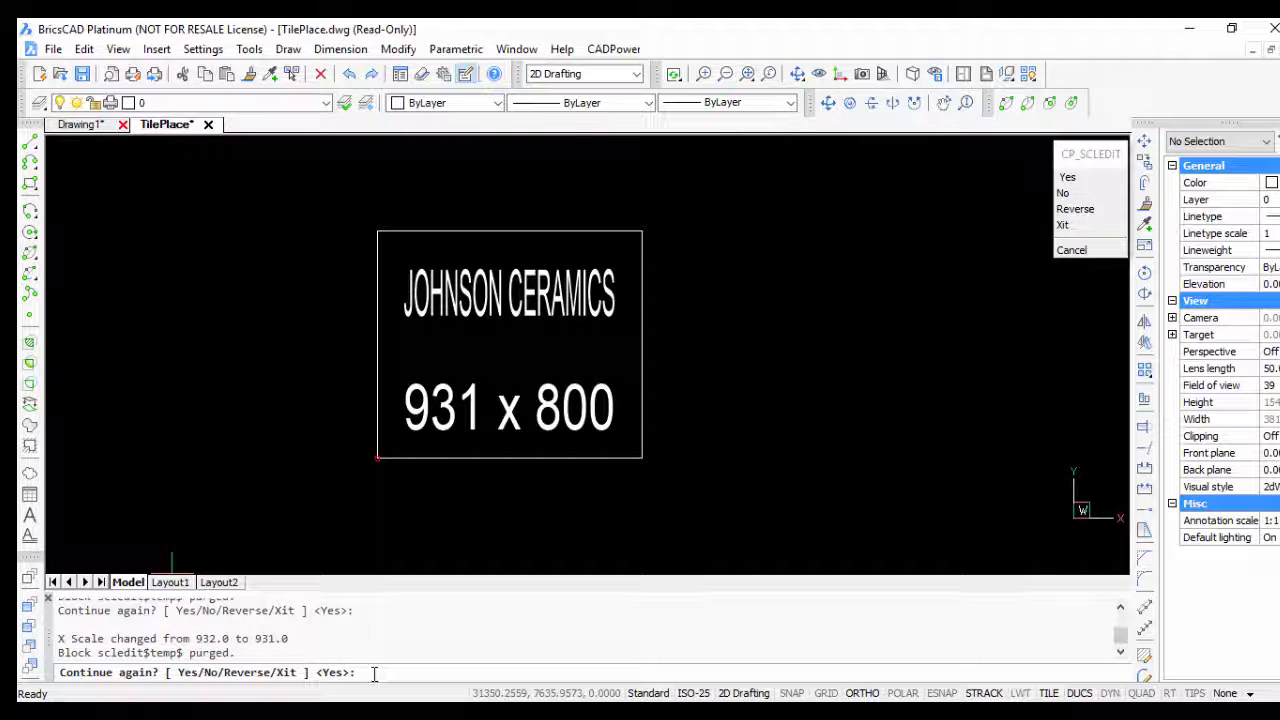
pyautogui.press('Return')
pyautogui.press('Return')
pyautogui.press('Return')
pyautogui.press('Return')
pyautogui.press('Return')
pyautogui.press('Return')
pyautogui.press('Return')
pyautogui.press('Return')
pyautogui.press('Return')
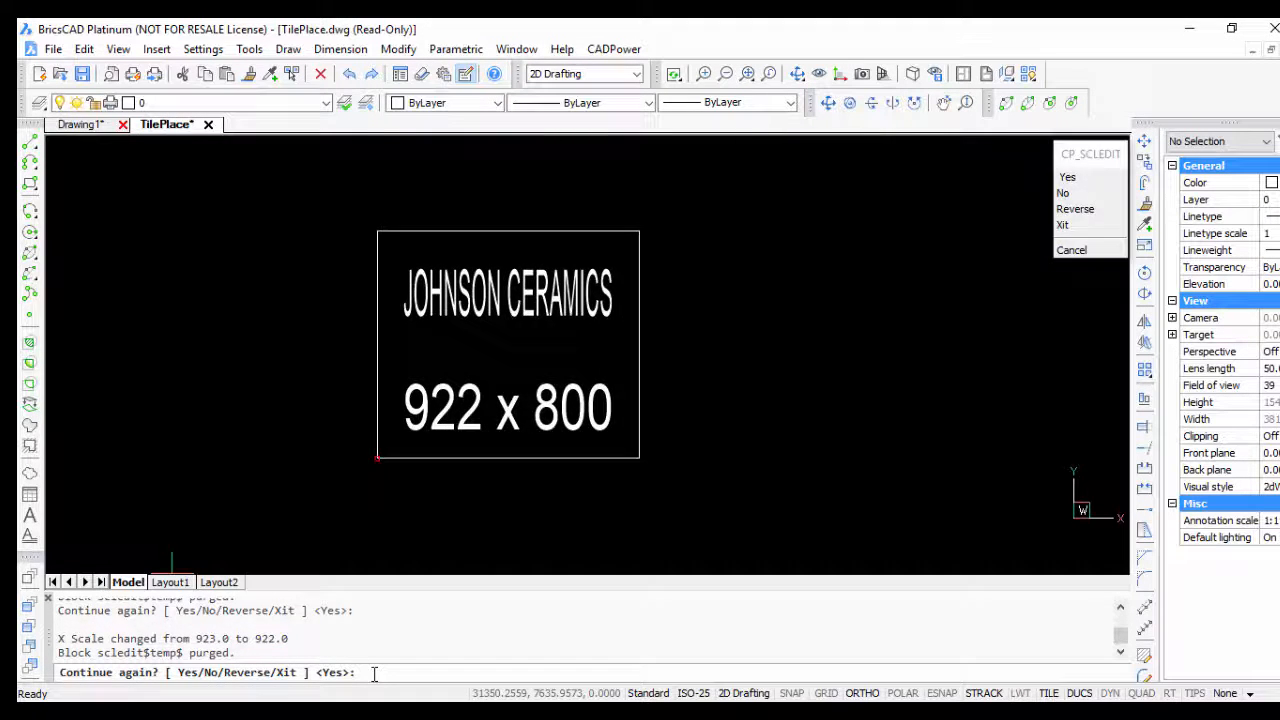
pyautogui.press('Return')
pyautogui.press('Return')
pyautogui.press('Return')
pyautogui.press('Return')
pyautogui.press('Return')
pyautogui.press('Return')
pyautogui.press('Return')
pyautogui.press('Return')
pyautogui.press('Return')
pyautogui.press('Return')
pyautogui.press('Return')
pyautogui.press('Return')
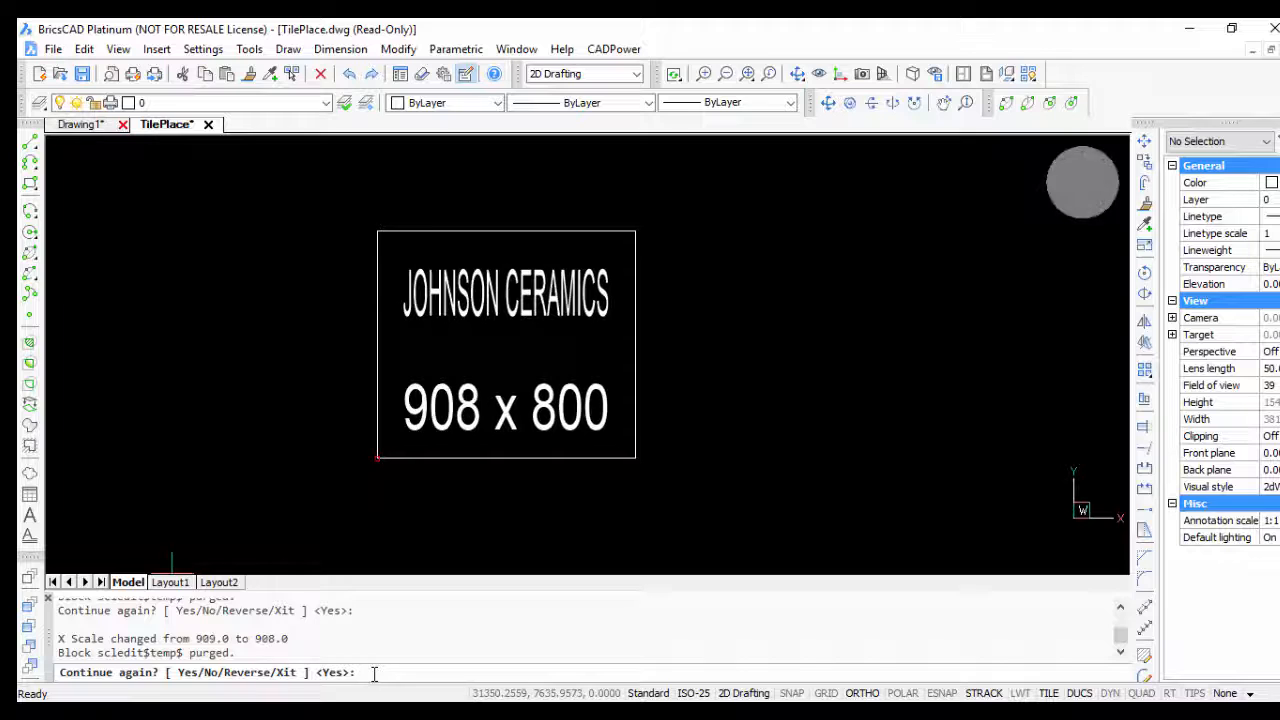
pyautogui.press('Return')
pyautogui.press('Return')
pyautogui.press('Return')
pyautogui.press('Return')
pyautogui.press('Return')
pyautogui.press('Return')
pyautogui.press('Return')
pyautogui.press('Return')
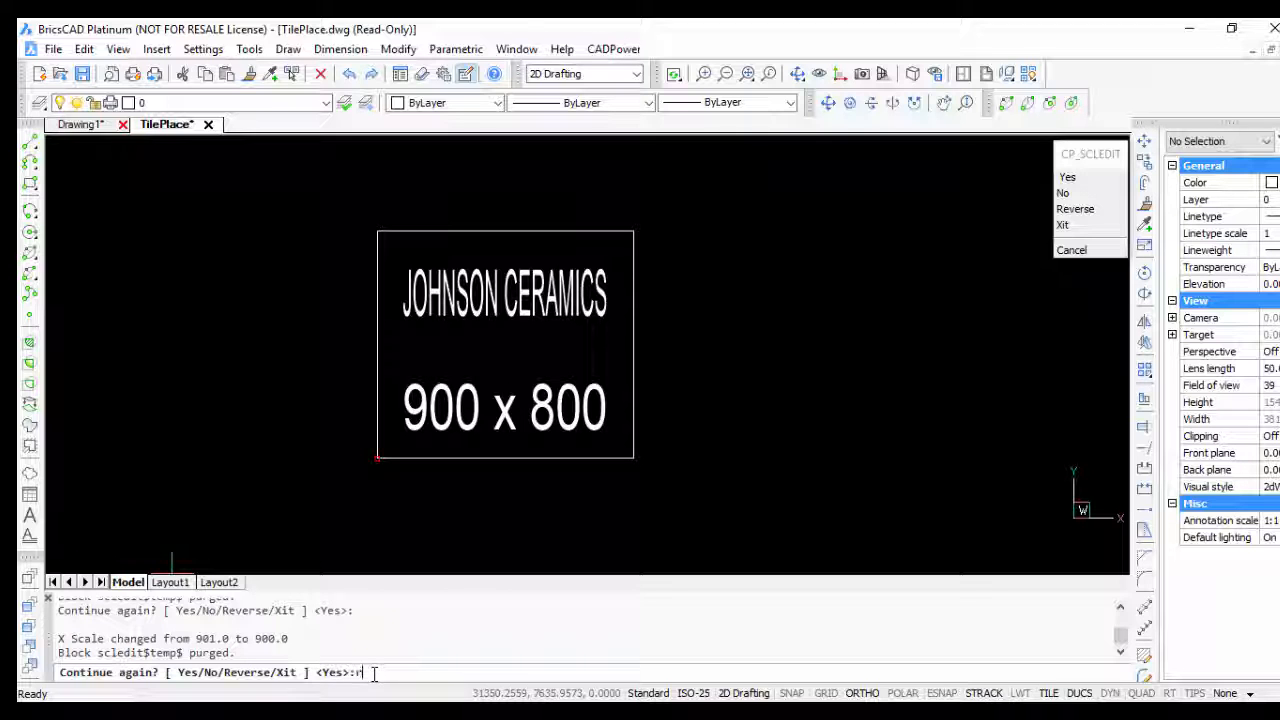
# Reverse the scaling direction, increase the tile block's X scale one unit at a time until it reaches 1000, and end X editing
pyautogui.press('Return')
pyautogui.press('Return')
pyautogui.press('Return')
pyautogui.press('Return')
pyautogui.press('Return')
pyautogui.press('Return')
pyautogui.press('Return')
pyautogui.press('Return')
pyautogui.press('Return')
pyautogui.press('Return')
pyautogui.press('Return')
pyautogui.press('Return')
pyautogui.press('Return')
pyautogui.press('Return')
pyautogui.press('Return')
pyautogui.press('Return')
pyautogui.press('Return')
pyautogui.press('Return')
pyautogui.press('Return')
pyautogui.press('Return')
pyautogui.press('Return')
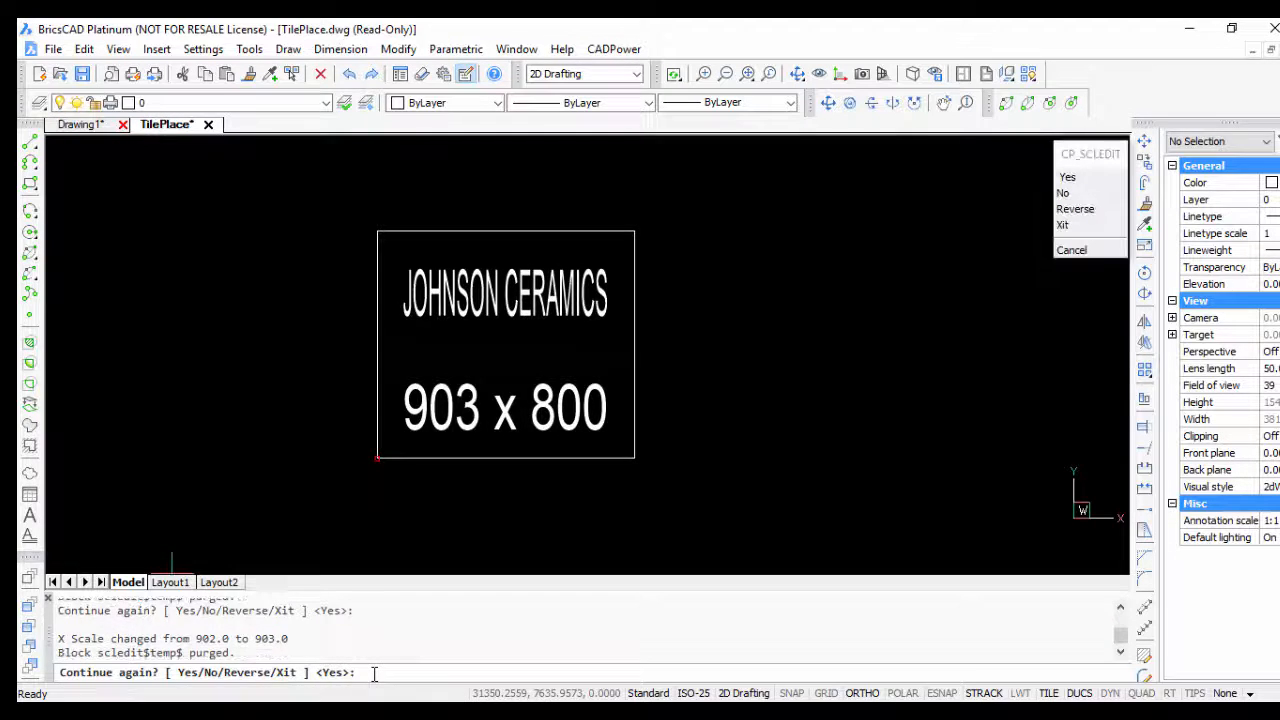
pyautogui.press('Return')
pyautogui.press('Return')
pyautogui.press('Return')
pyautogui.press('Return')
pyautogui.press('Return')
pyautogui.press('Return')
pyautogui.press('Return')
pyautogui.press('Return')
pyautogui.press('Return')
pyautogui.press('Return')
pyautogui.press('Return')
pyautogui.press('Return')
pyautogui.press('Return')
pyautogui.press('Return')
pyautogui.press('Return')
pyautogui.press('Return')
pyautogui.press('Return')
pyautogui.press('Return')
pyautogui.press('Return')
pyautogui.press('Return')
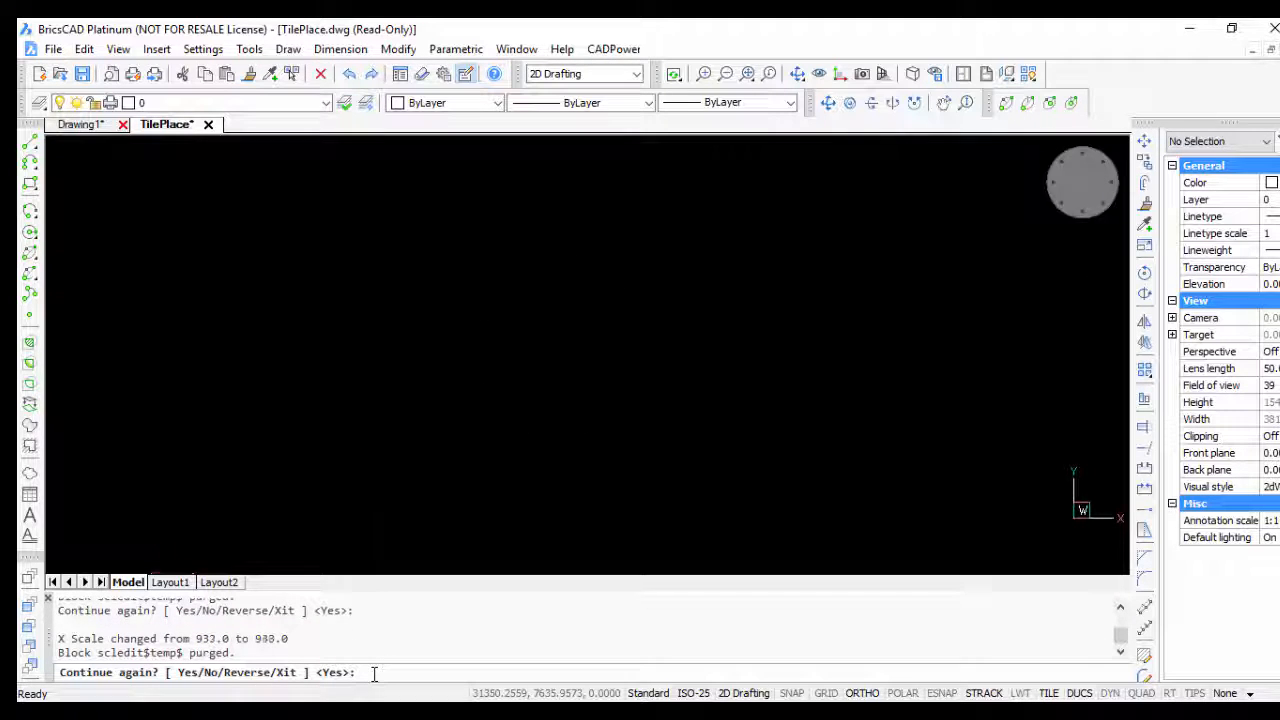
pyautogui.press('Return')
pyautogui.press('Return')
pyautogui.press('Return')
pyautogui.press('Return')
pyautogui.press('Return')
pyautogui.press('Return')
pyautogui.press('Return')
pyautogui.press('Return')
pyautogui.press('Return')
pyautogui.press('Return')
pyautogui.press('Return')
pyautogui.press('Return')
pyautogui.press('Return')
pyautogui.press('Return')
pyautogui.press('Return')
pyautogui.press('Return')
pyautogui.press('Return')
pyautogui.press('Return')
pyautogui.press('Return')
pyautogui.press('Return')
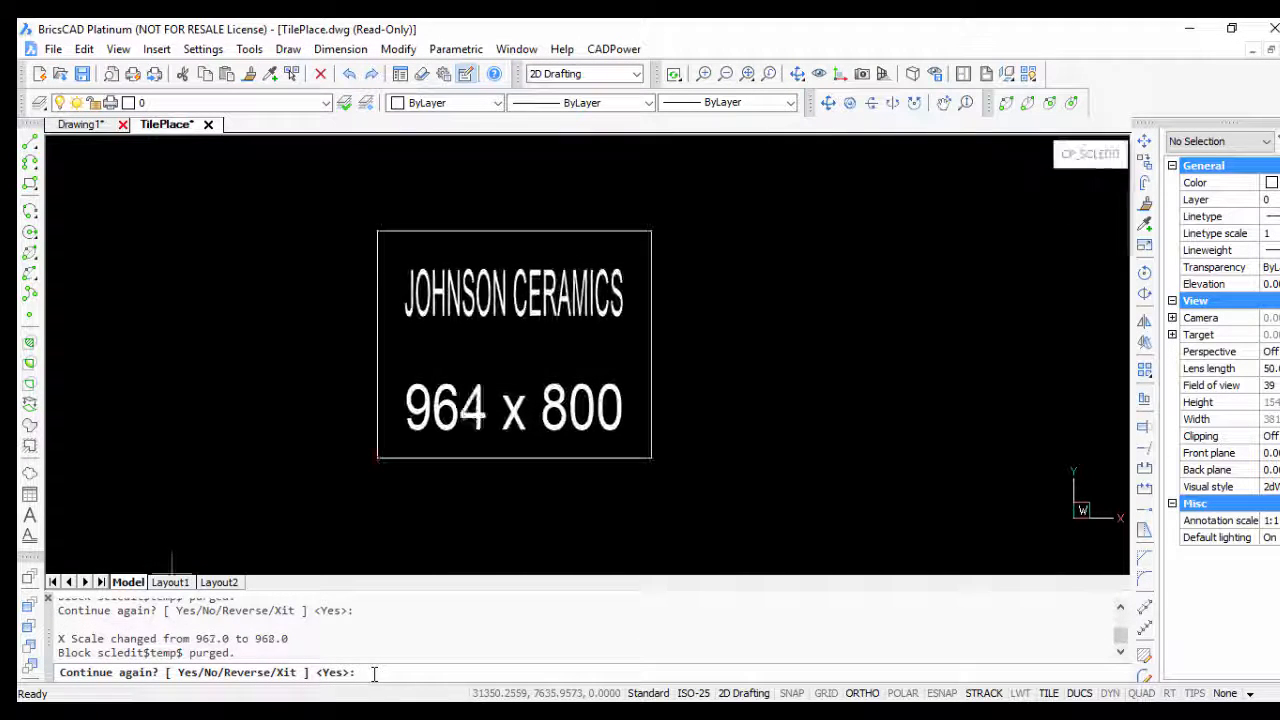
pyautogui.press('Return')
pyautogui.press('Return')
pyautogui.press('Return')
pyautogui.press('Return')
pyautogui.press('Return')
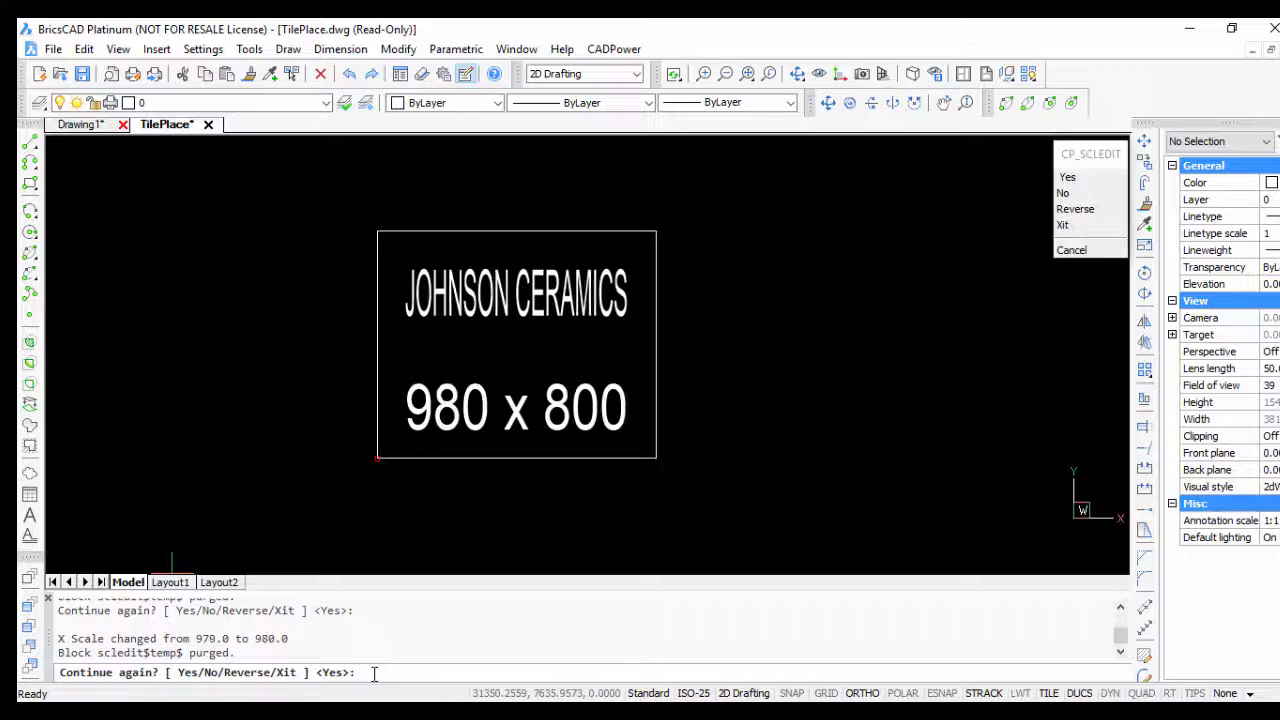
pyautogui.press('Return')
pyautogui.press('Return')
pyautogui.press('Return')
pyautogui.press('Return')
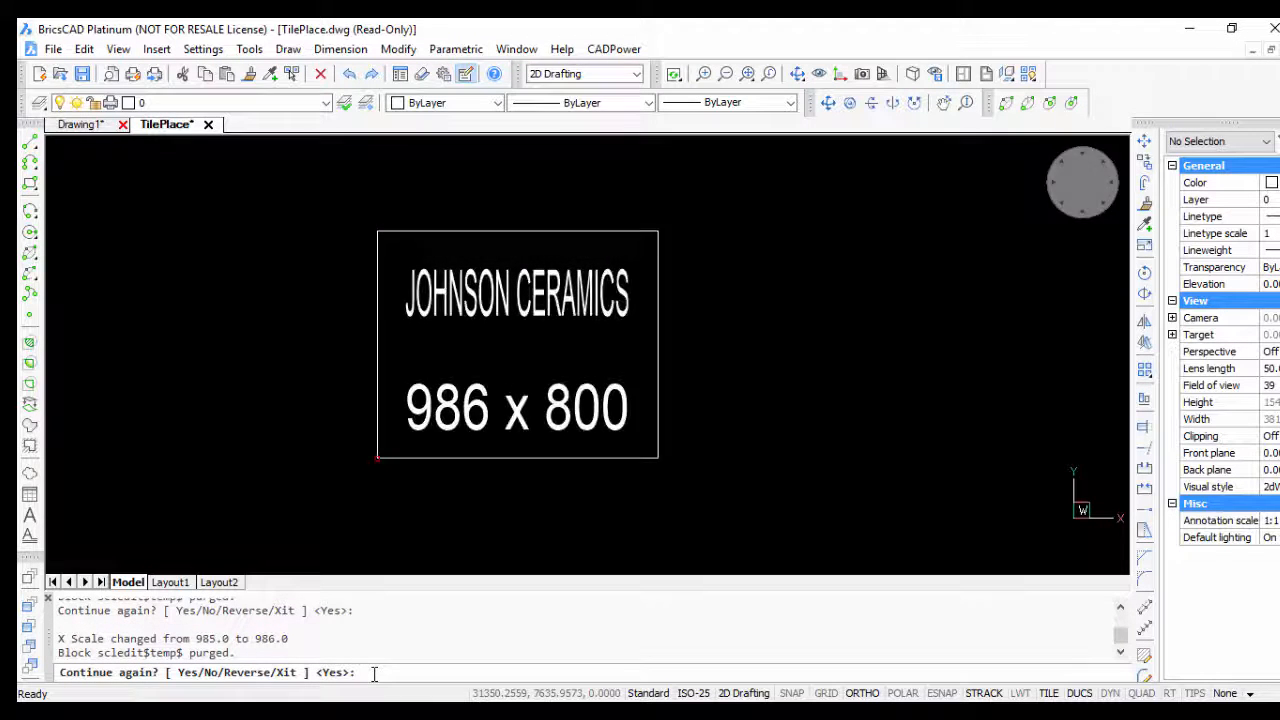
pyautogui.press('Return')
pyautogui.press('Return')
pyautogui.press('Return')
pyautogui.press('Return')
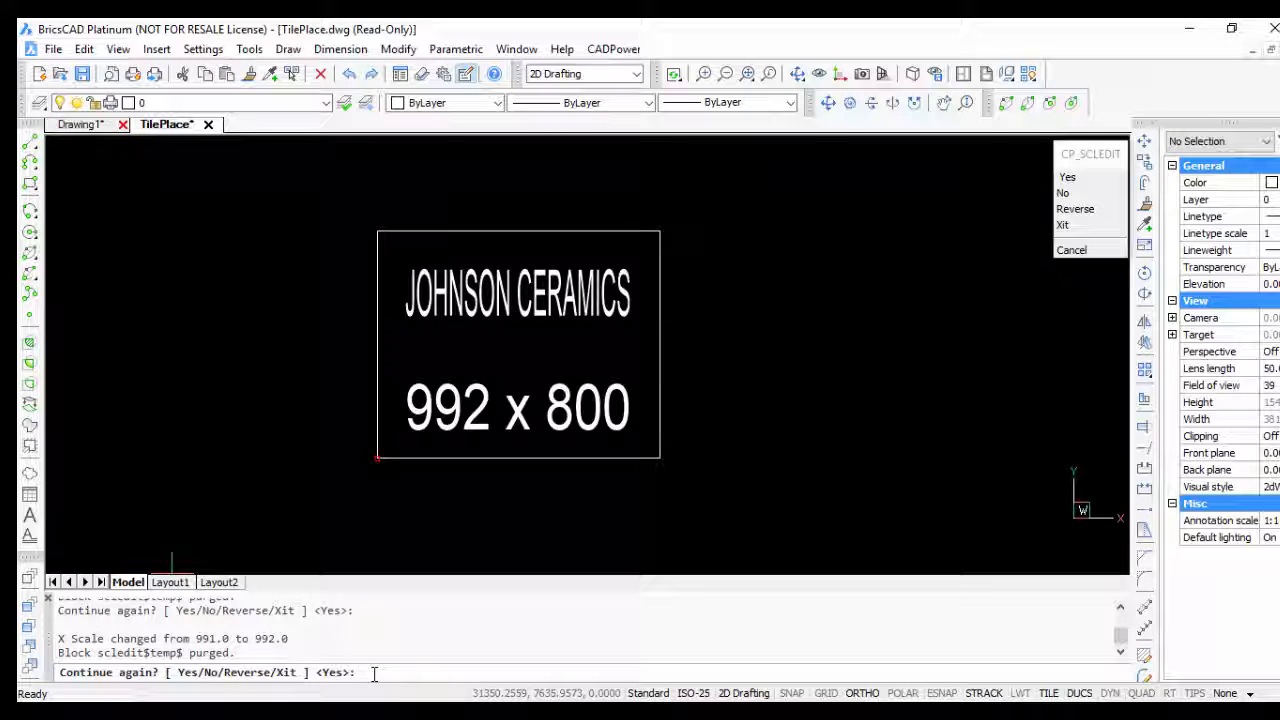
pyautogui.press('Return')
pyautogui.press('Return')
pyautogui.press('Return')
pyautogui.press('Return')
pyautogui.press('Return')
pyautogui.press('Return')
pyautogui.press('Return')
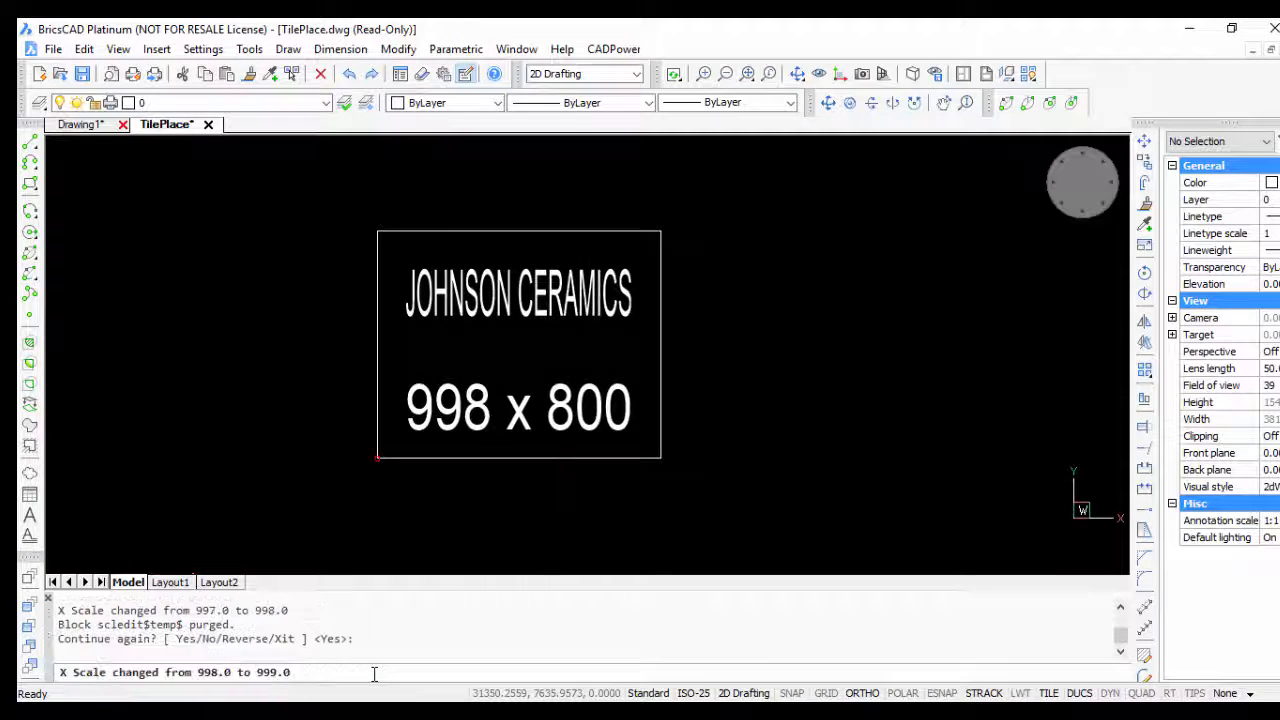
pyautogui.press('Return')
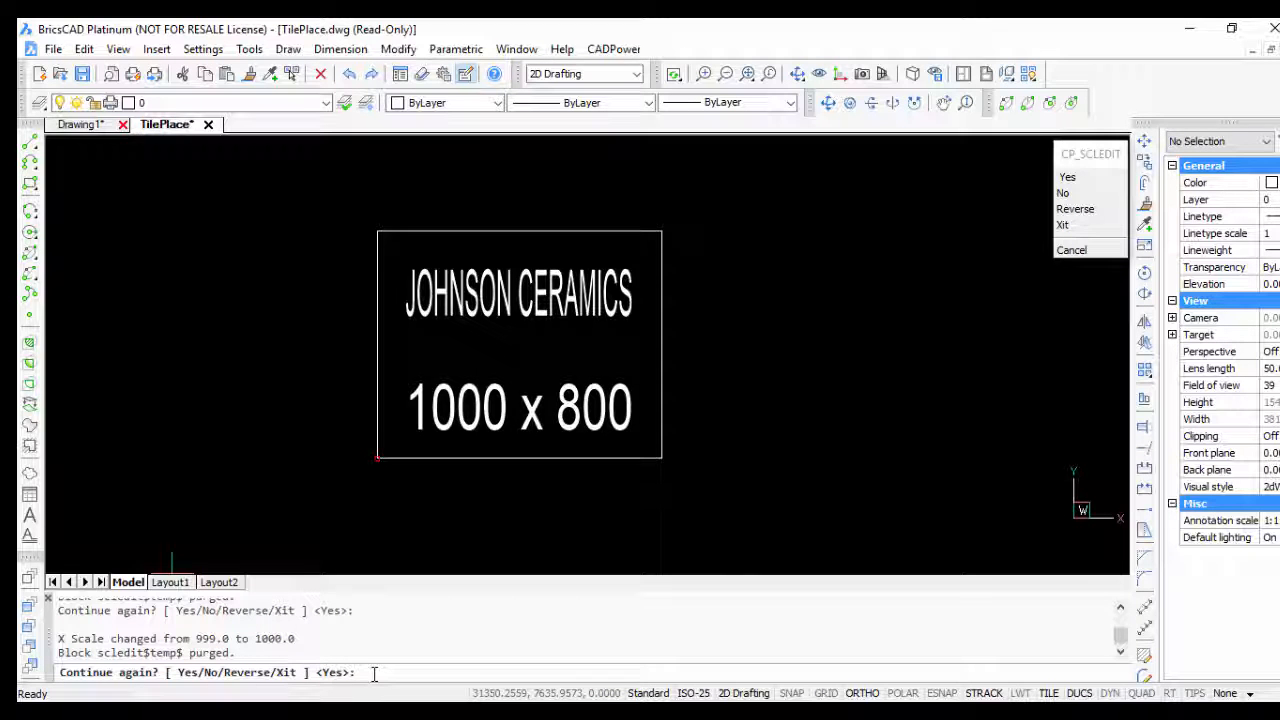
pyautogui.press('Return')
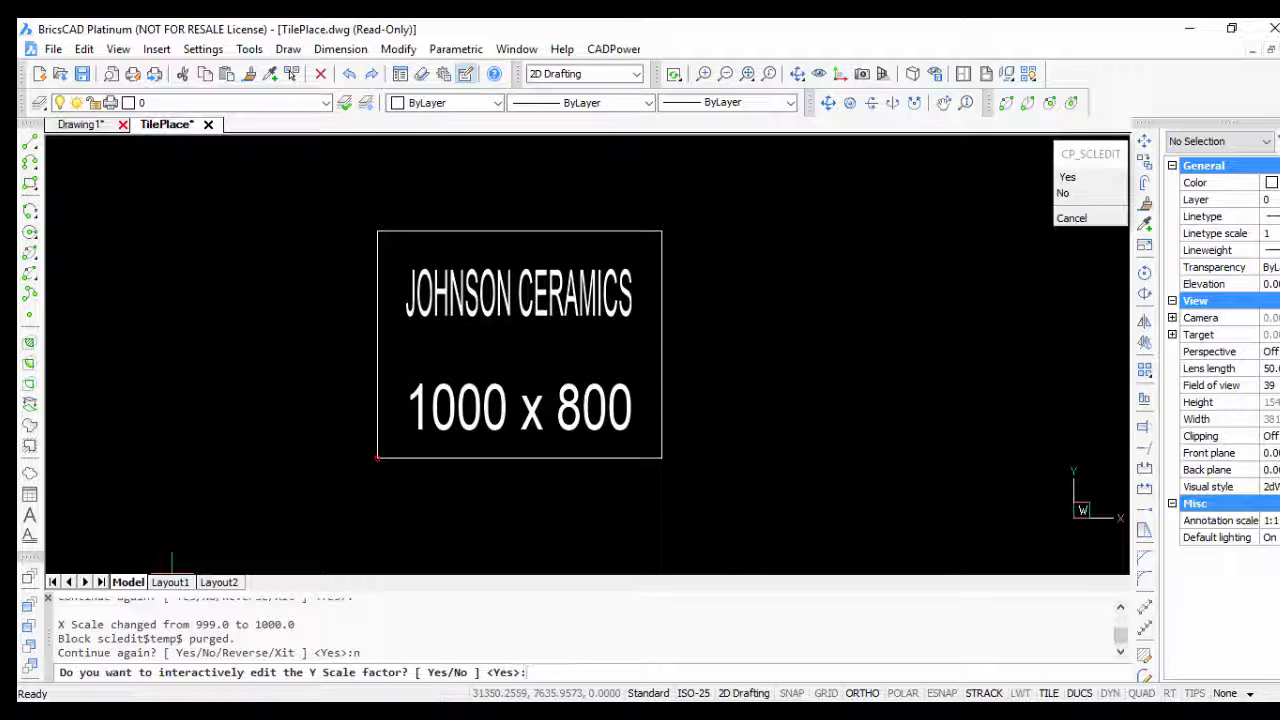
# Choose to edit the Y scale interactively with an increment of 1, anchored at the endpoint of the tile block's upper-right corner
pyautogui.click(1082, 179)
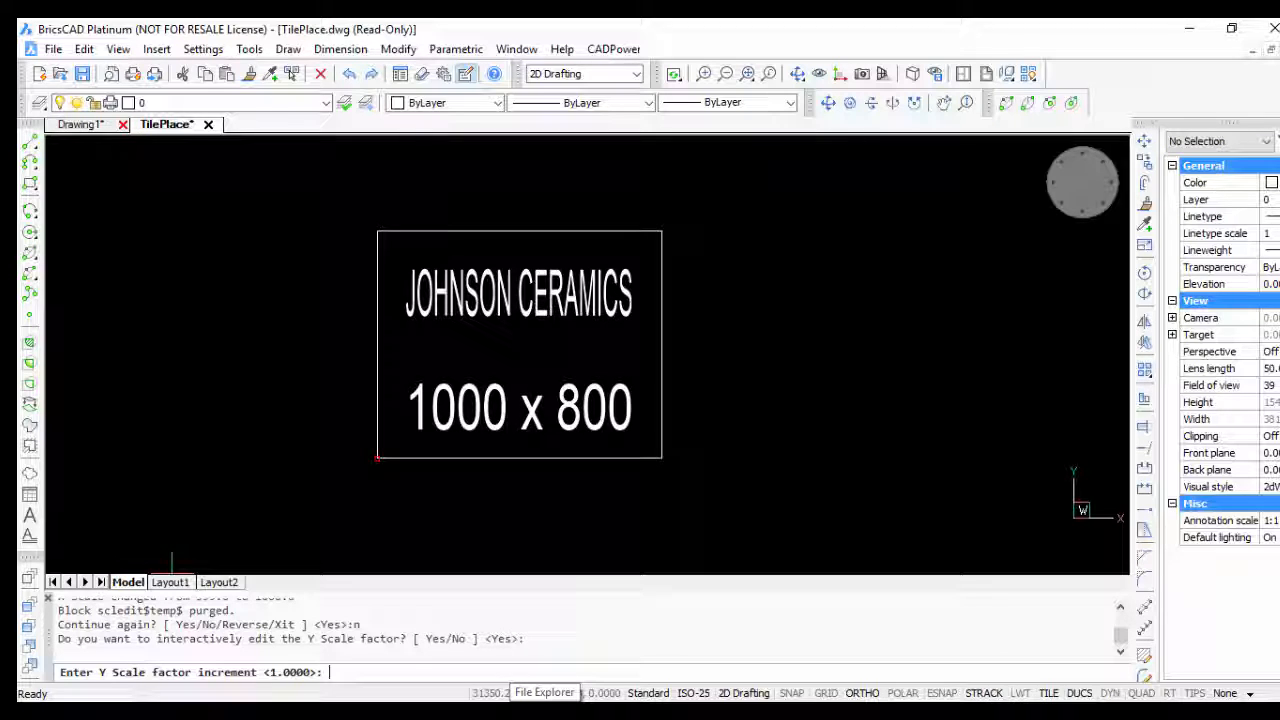
pyautogui.press('Return')
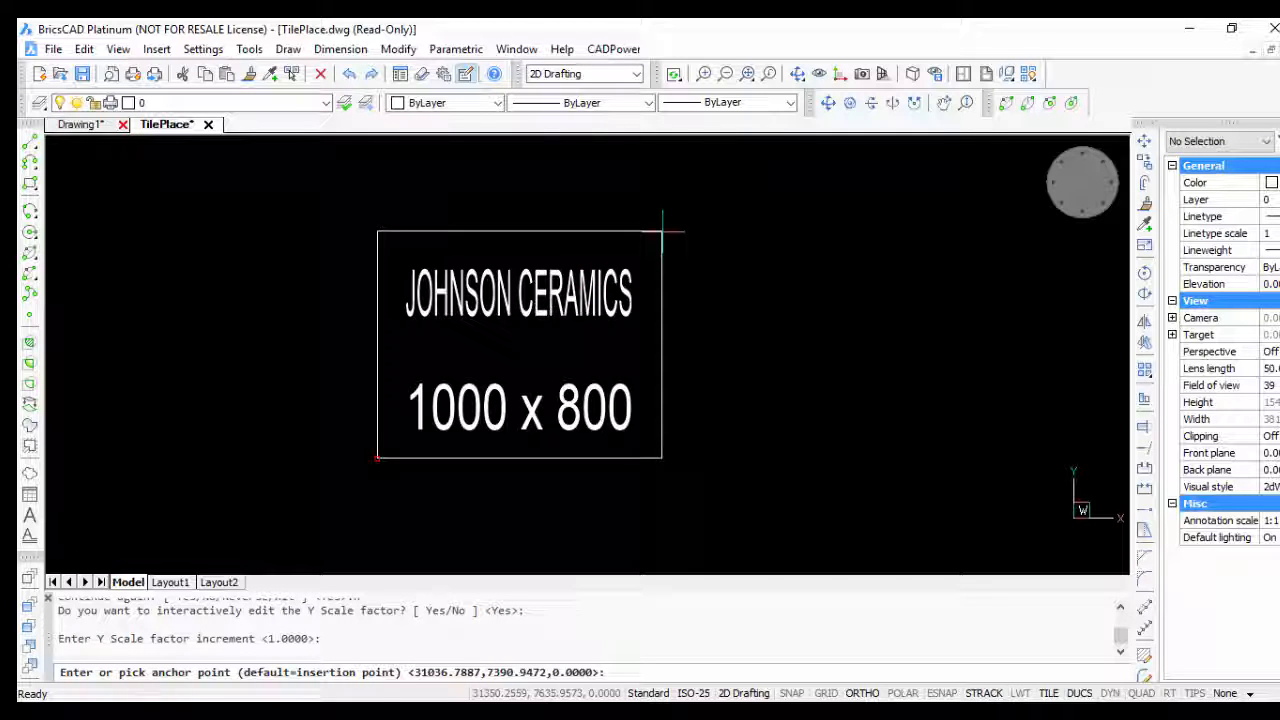
pyautogui.press('Return')
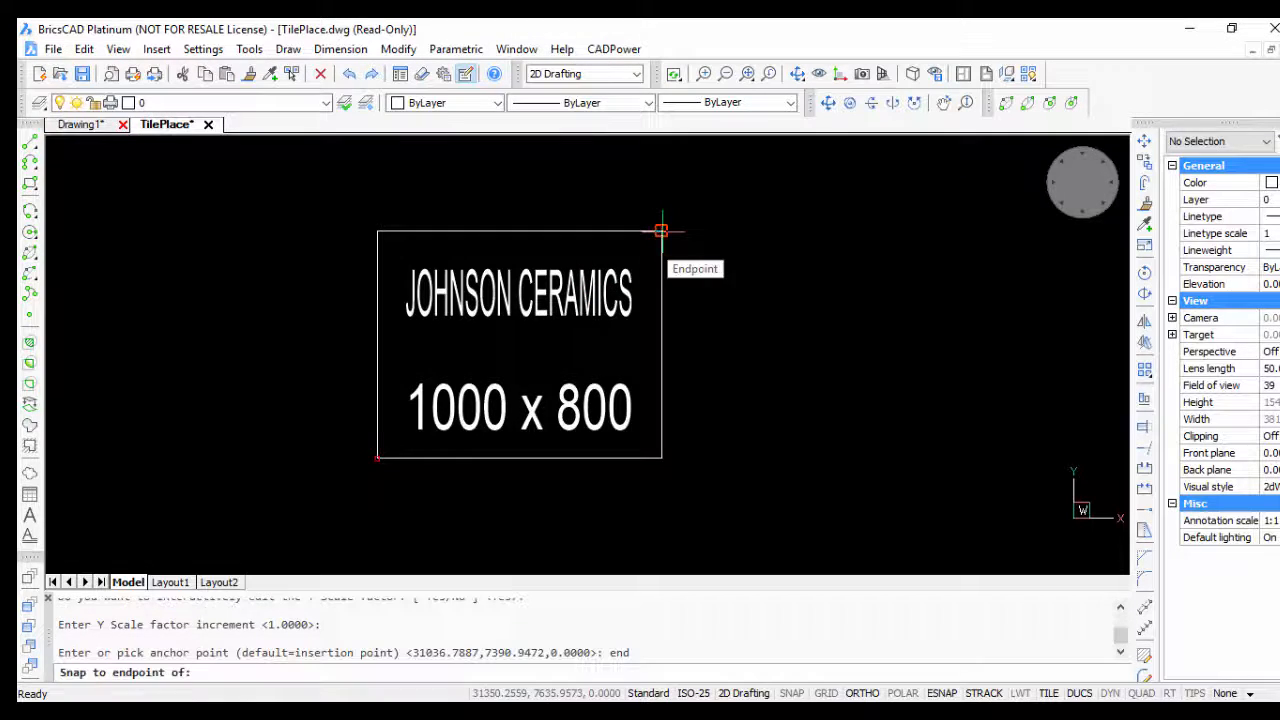
pyautogui.click(660, 231)
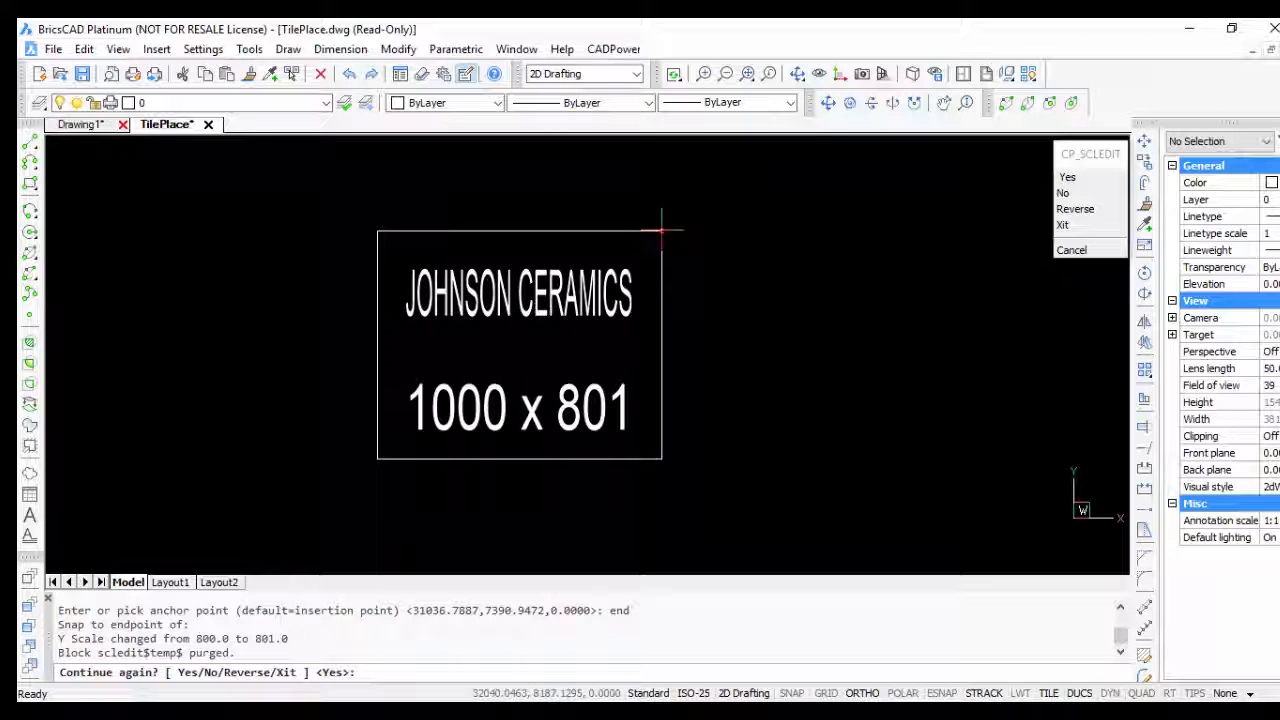
# Keep increasing the tile block's Y scale one unit at a time until it reaches 950, and end the scale editing
pyautogui.press('Return')
pyautogui.press('Return')
pyautogui.press('Return')
pyautogui.press('Return')
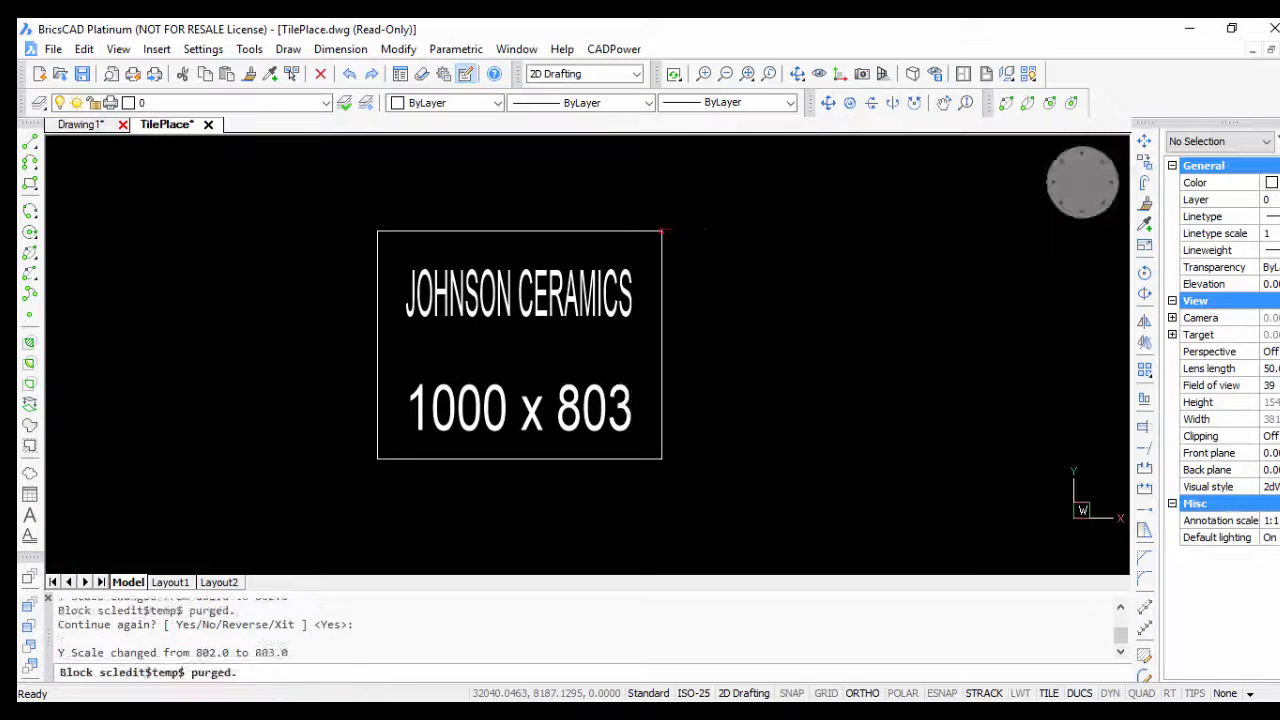
pyautogui.press('Return')
pyautogui.press('Return')
pyautogui.press('Return')
pyautogui.press('Return')
pyautogui.press('Return')
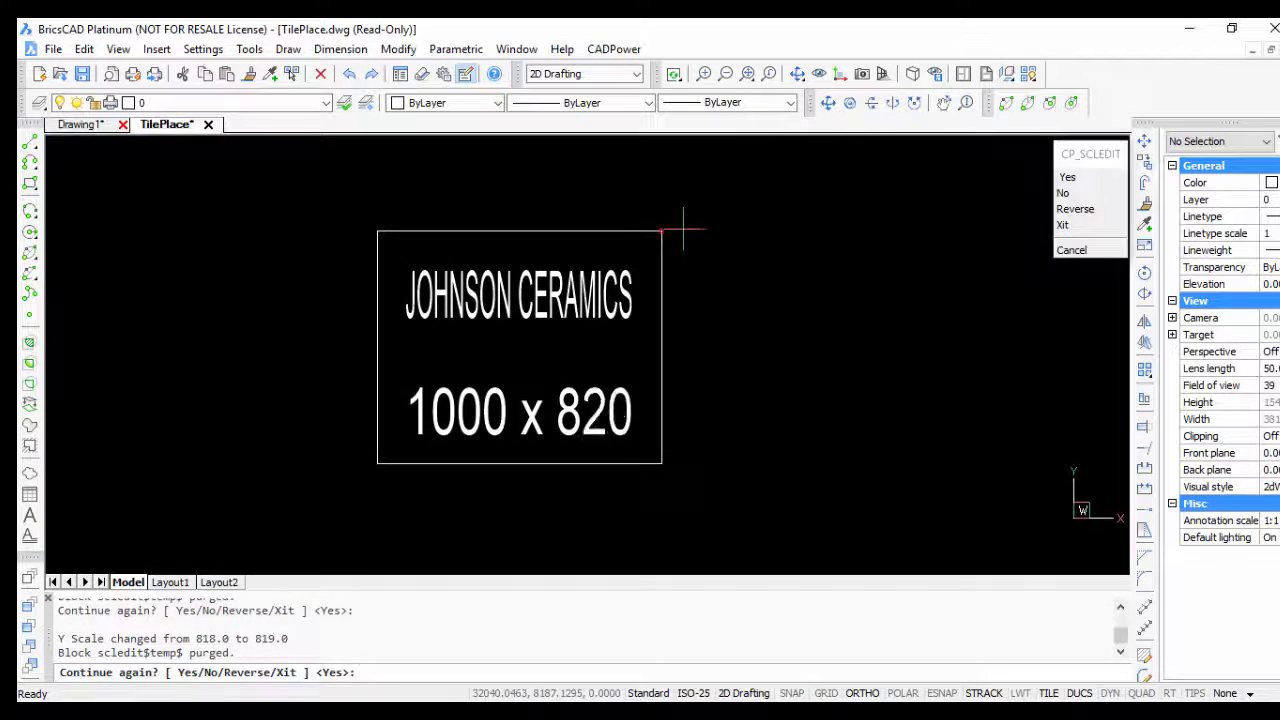
pyautogui.press('Return')
pyautogui.press('Return')
pyautogui.press('Return')
pyautogui.press('Return')
pyautogui.press('Return')
pyautogui.press('Return')
pyautogui.press('Return')
pyautogui.press('Return')
pyautogui.press('Return')
pyautogui.press('Return')
pyautogui.press('Return')
pyautogui.press('Return')
pyautogui.press('Return')
pyautogui.press('Return')
pyautogui.press('Return')
pyautogui.press('Return')
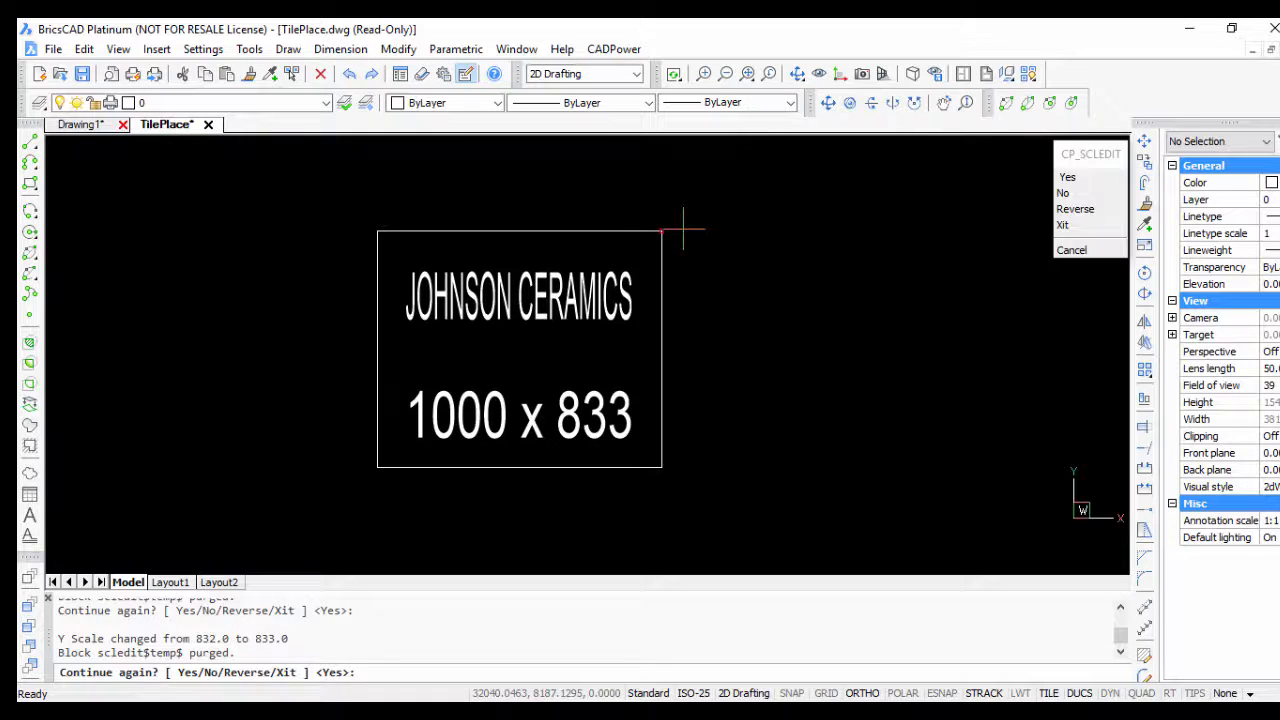
pyautogui.press('Return')
pyautogui.press('Return')
pyautogui.press('Return')
pyautogui.press('Return')
pyautogui.press('Return')
pyautogui.press('Return')
pyautogui.press('Return')
pyautogui.press('Return')
pyautogui.press('Return')
pyautogui.press('Return')
pyautogui.press('Return')
pyautogui.press('Return')
pyautogui.press('Return')
pyautogui.press('Return')
pyautogui.press('Return')
pyautogui.press('Return')
pyautogui.press('Return')
pyautogui.press('Return')
pyautogui.press('Return')
pyautogui.press('Return')
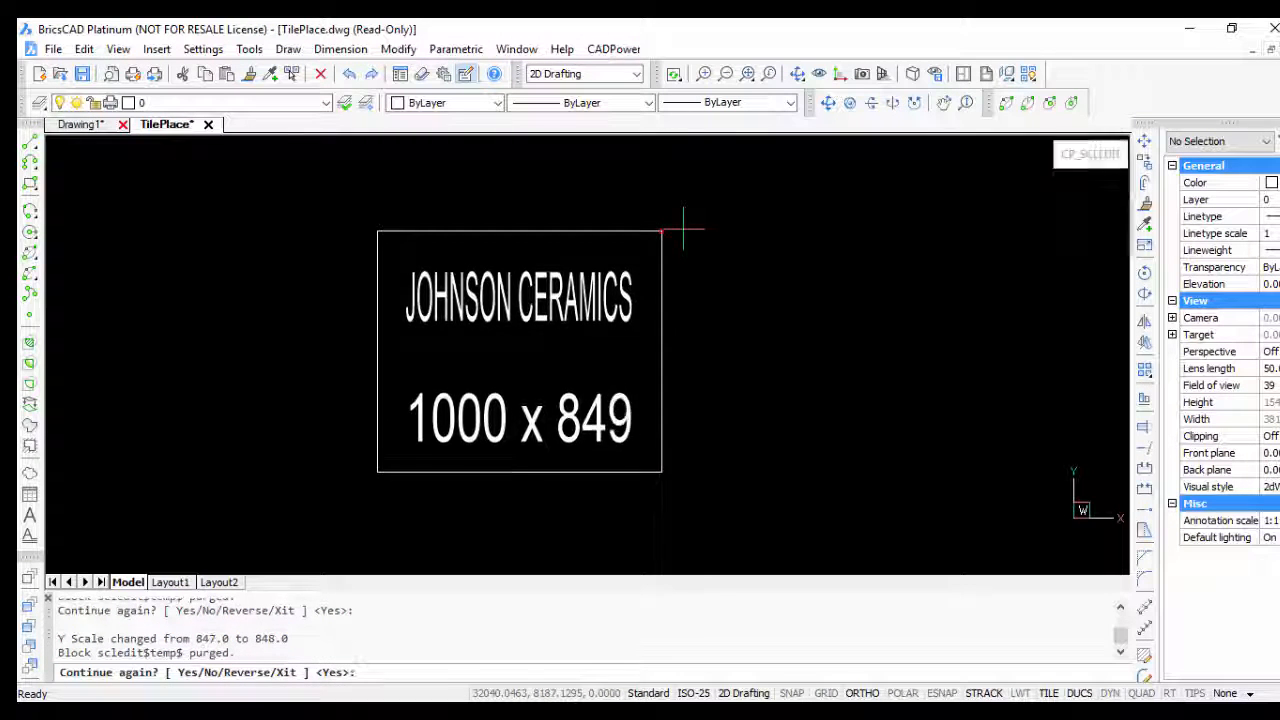
pyautogui.press('Return')
pyautogui.press('Return')
pyautogui.press('Return')
pyautogui.press('Return')
pyautogui.press('Return')
pyautogui.press('Return')
pyautogui.press('Return')
pyautogui.press('Return')
pyautogui.press('Return')
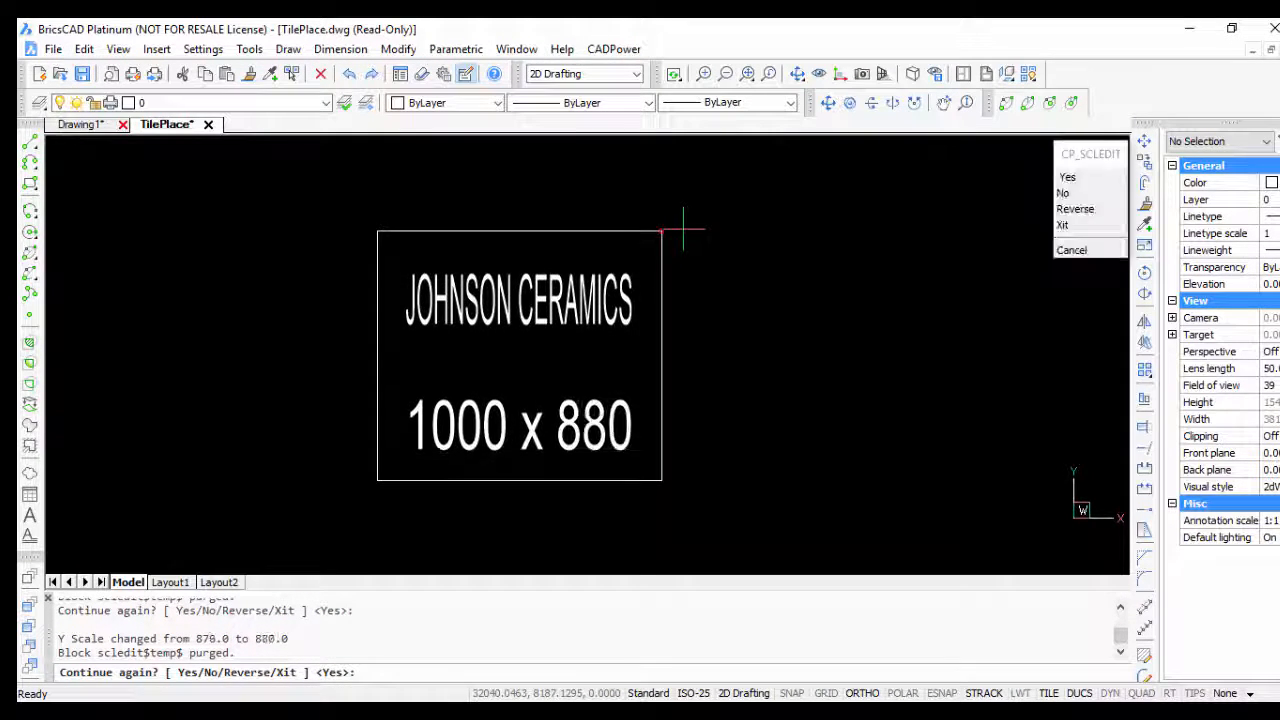
pyautogui.press('Return')
pyautogui.press('Return')
pyautogui.press('Return')
pyautogui.press('Return')
pyautogui.press('Return')
pyautogui.press('Return')
pyautogui.press('Return')
pyautogui.press('Return')
pyautogui.press('Return')
pyautogui.press('Return')
pyautogui.press('Return')
pyautogui.press('Return')
pyautogui.press('Return')
pyautogui.press('Return')
pyautogui.press('Return')
pyautogui.press('Return')
pyautogui.press('Return')
pyautogui.press('Return')
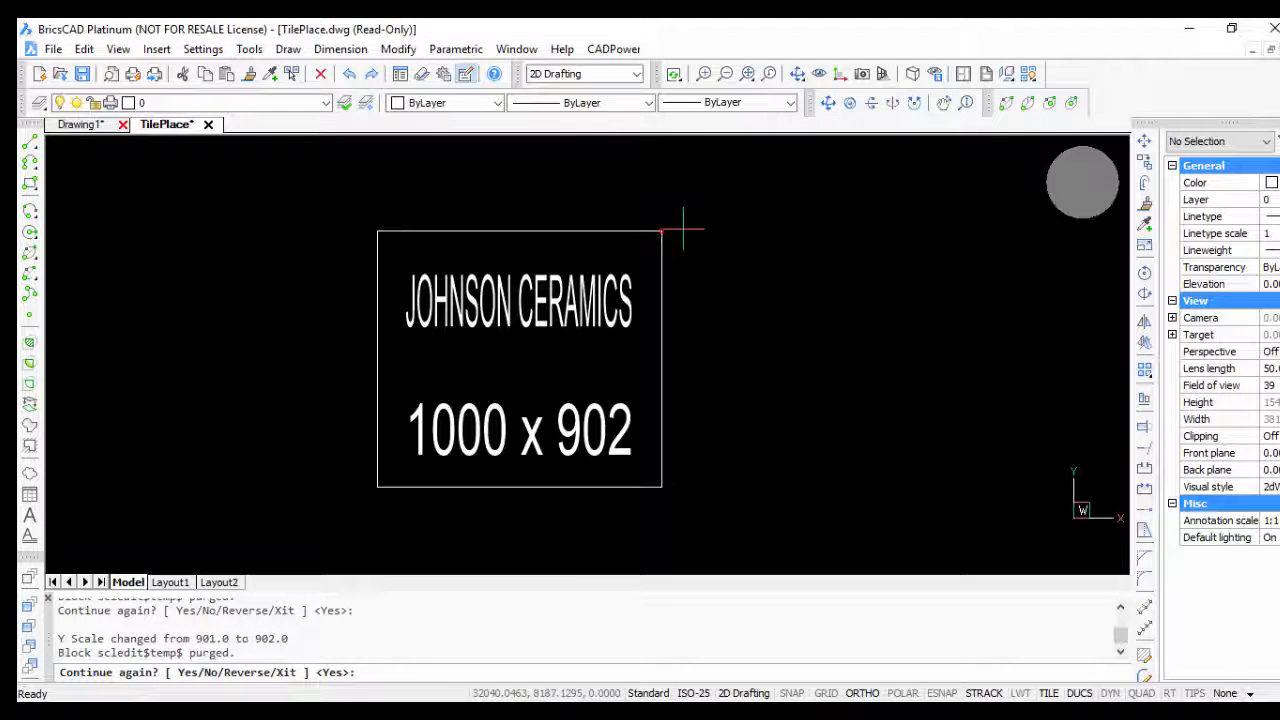
pyautogui.press('Return')
pyautogui.press('Return')
pyautogui.press('Return')
pyautogui.press('Return')
pyautogui.press('Return')
pyautogui.press('Return')
pyautogui.press('Return')
pyautogui.press('Return')
pyautogui.press('Return')
pyautogui.press('Return')
pyautogui.press('Return')
pyautogui.press('Return')
pyautogui.press('Return')
pyautogui.press('Return')
pyautogui.press('Return')
pyautogui.press('Return')
pyautogui.press('Return')
pyautogui.press('Return')
pyautogui.press('Return')
pyautogui.press('Return')
pyautogui.press('Return')
pyautogui.press('Return')
pyautogui.press('Return')
pyautogui.press('Return')
pyautogui.press('Return')
pyautogui.press('Return')
pyautogui.press('Return')
pyautogui.press('Return')
pyautogui.press('Return')
pyautogui.press('Return')
pyautogui.press('Return')
pyautogui.press('Return')
pyautogui.press('Return')
pyautogui.press('Return')
pyautogui.press('Return')
pyautogui.press('Return')
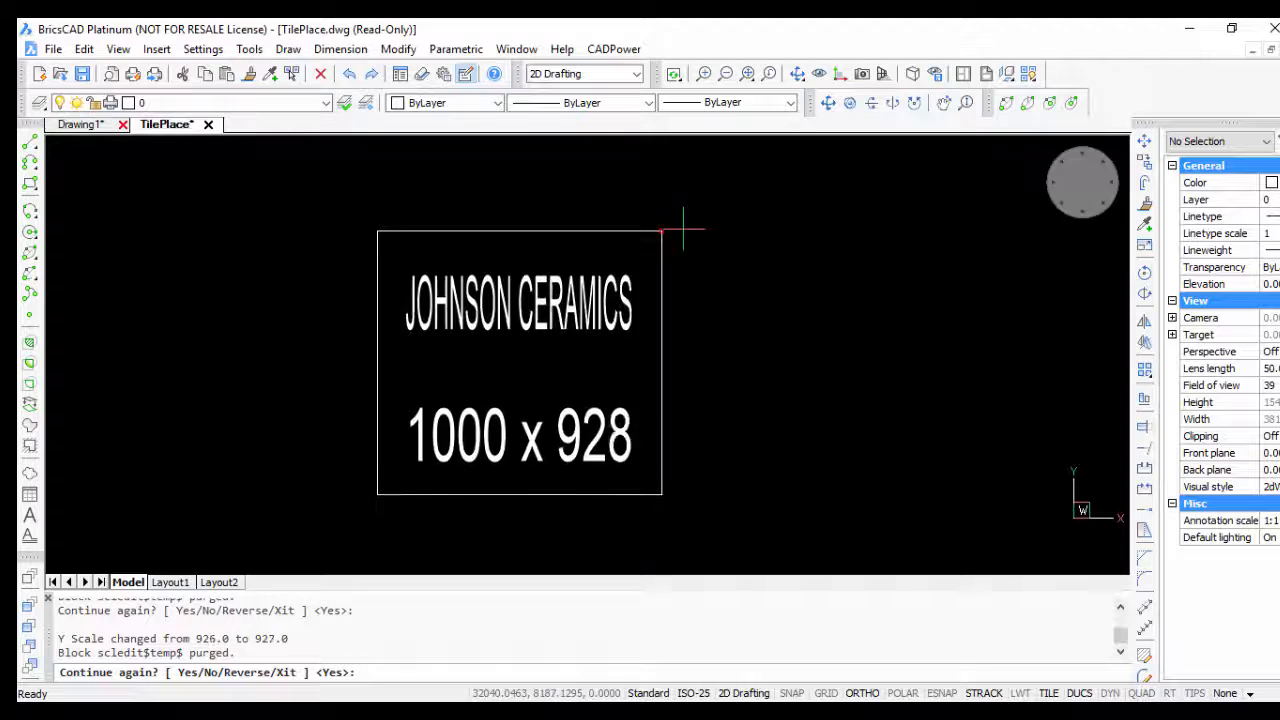
pyautogui.press('Return')
pyautogui.press('Return')
pyautogui.press('Return')
pyautogui.press('Return')
pyautogui.press('Return')
pyautogui.press('Return')
pyautogui.press('Return')
pyautogui.press('Return')
pyautogui.press('Return')
pyautogui.press('Return')
pyautogui.press('Return')
pyautogui.press('Return')
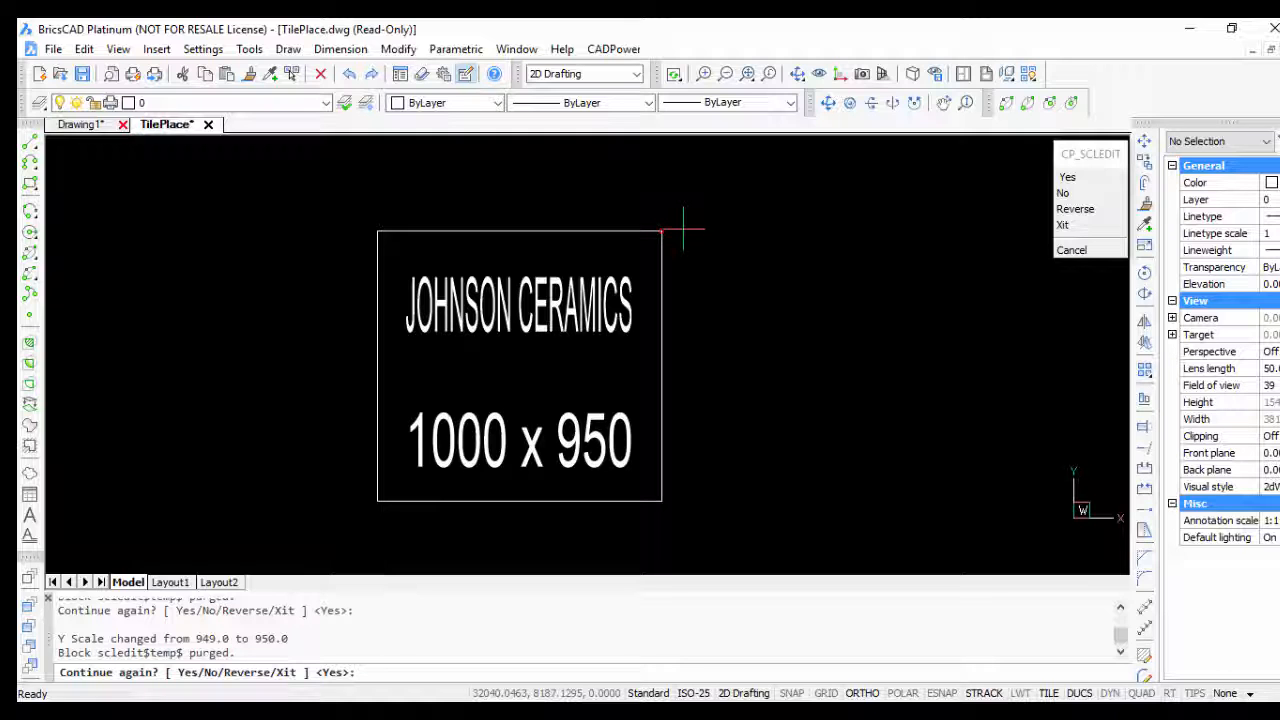
pyautogui.write('n')
pyautogui.press('Return')
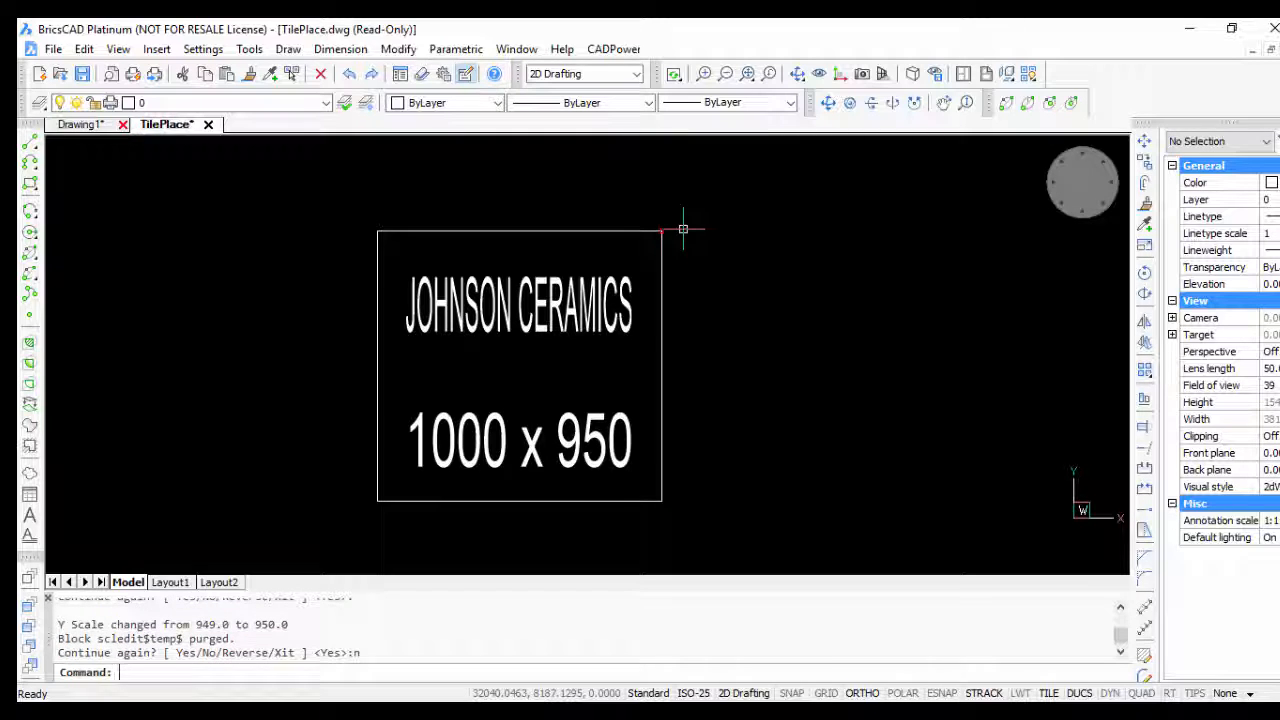